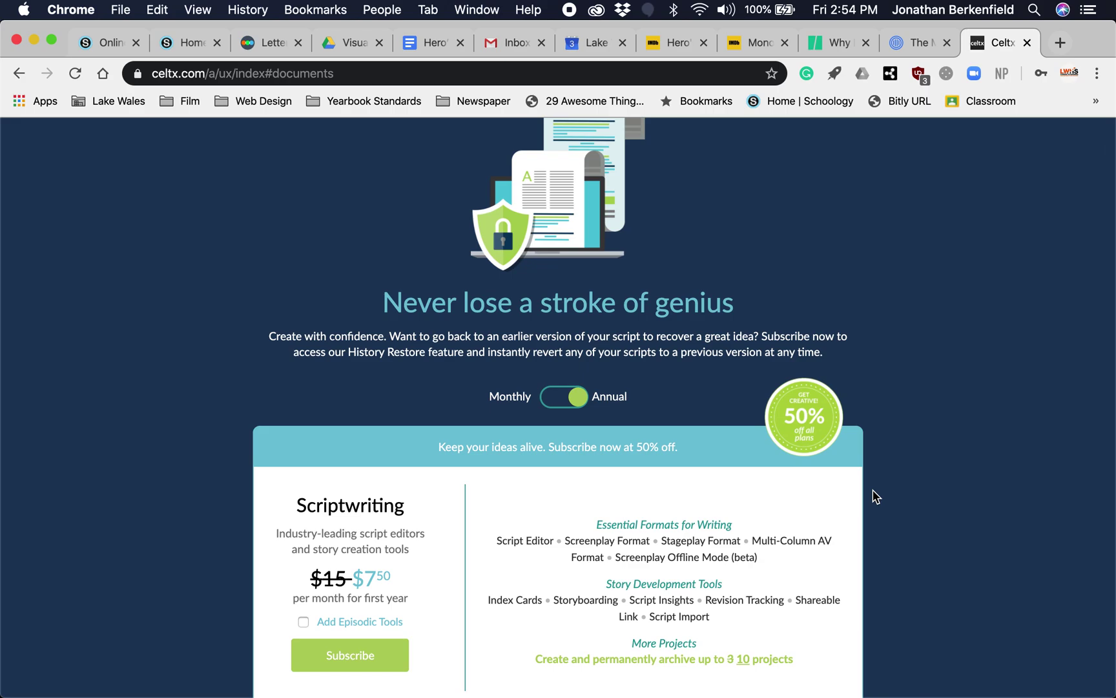
Step: Decline the subscription offer and continue on the limited free plan
{"action": "scroll", "coordinate": [876, 496], "scroll_direction": "down", "scroll_amount": 3}
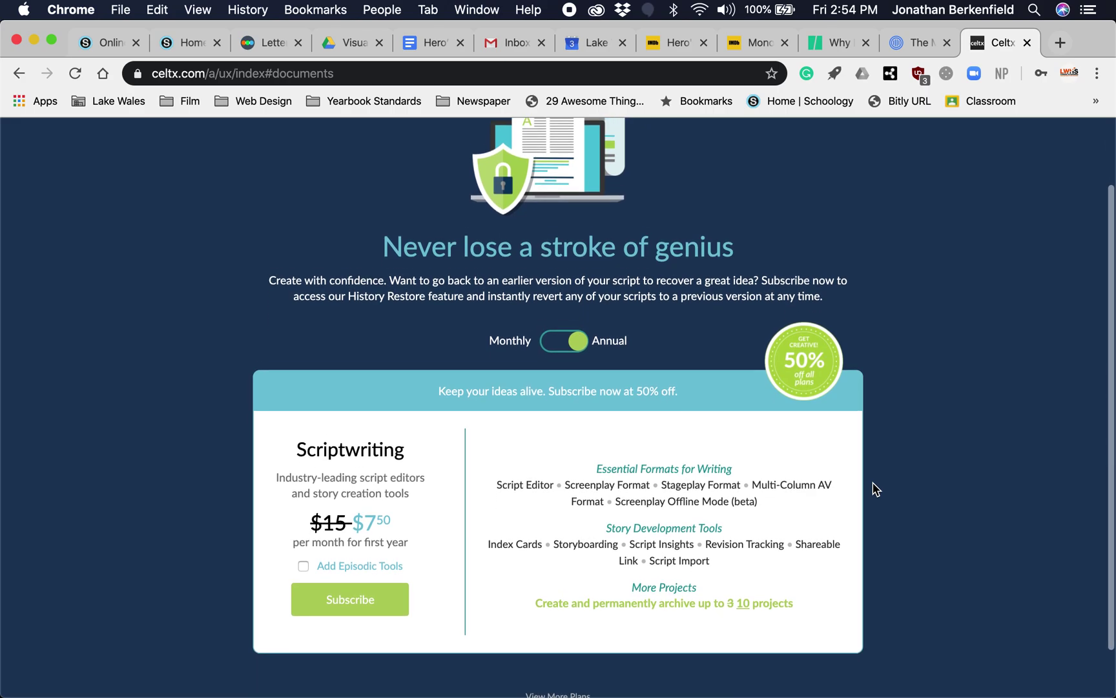
{"action": "scroll", "coordinate": [875, 489], "scroll_direction": "up", "scroll_amount": 4}
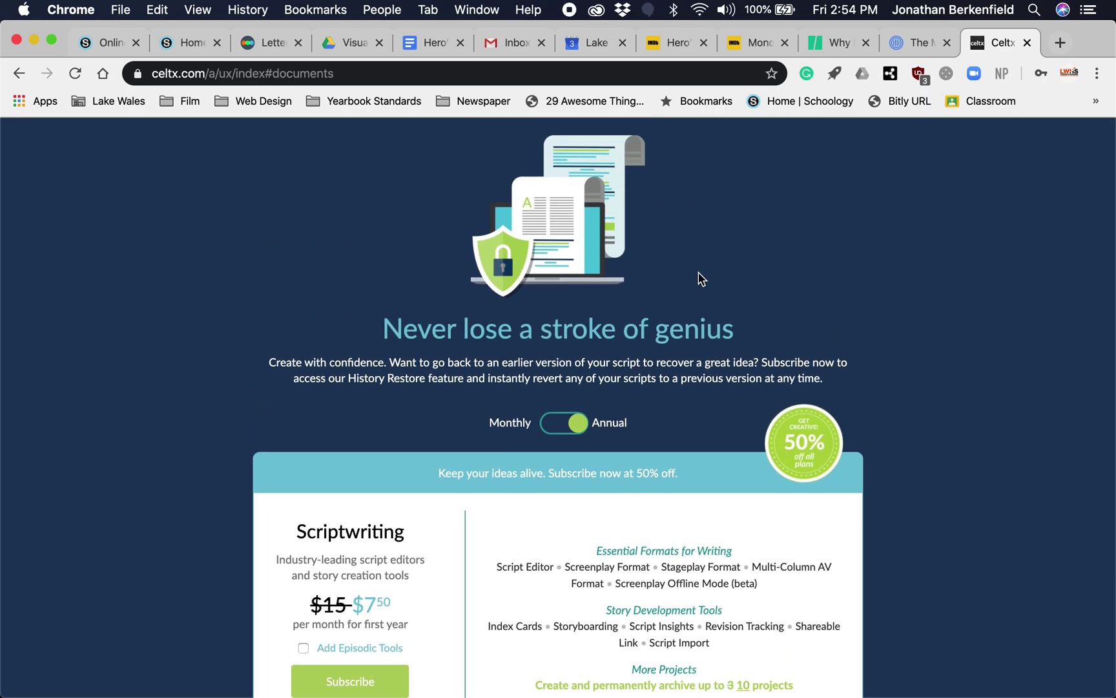
{"action": "scroll", "coordinate": [907, 428], "scroll_direction": "down", "scroll_amount": 2}
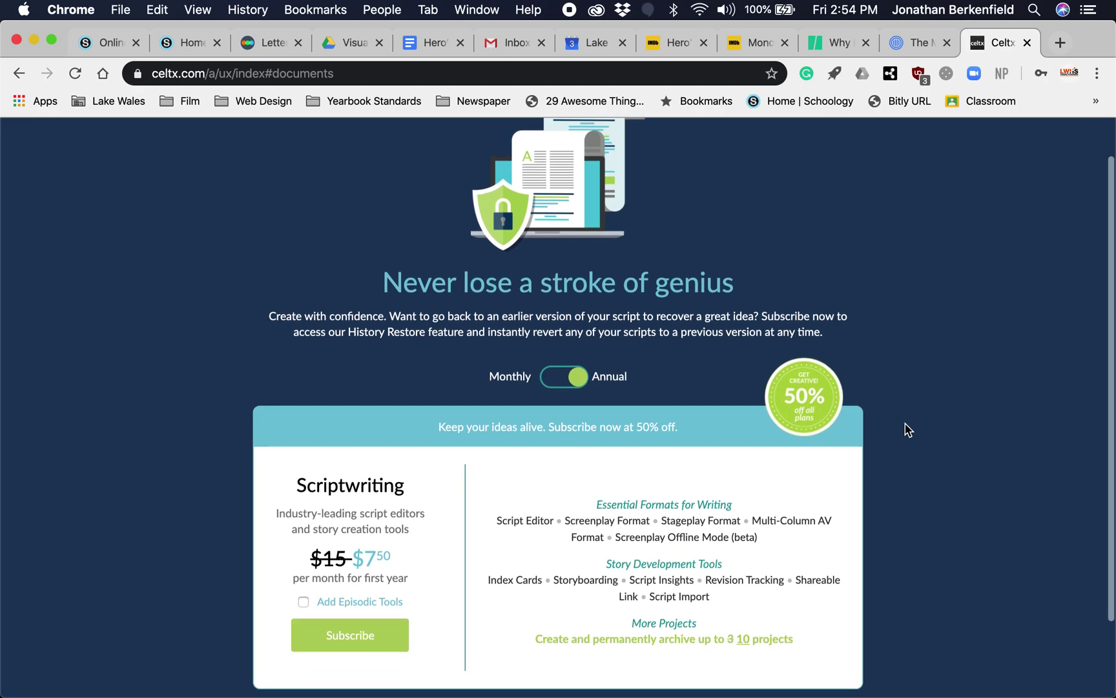
{"action": "scroll", "coordinate": [908, 430], "scroll_direction": "down", "scroll_amount": 3}
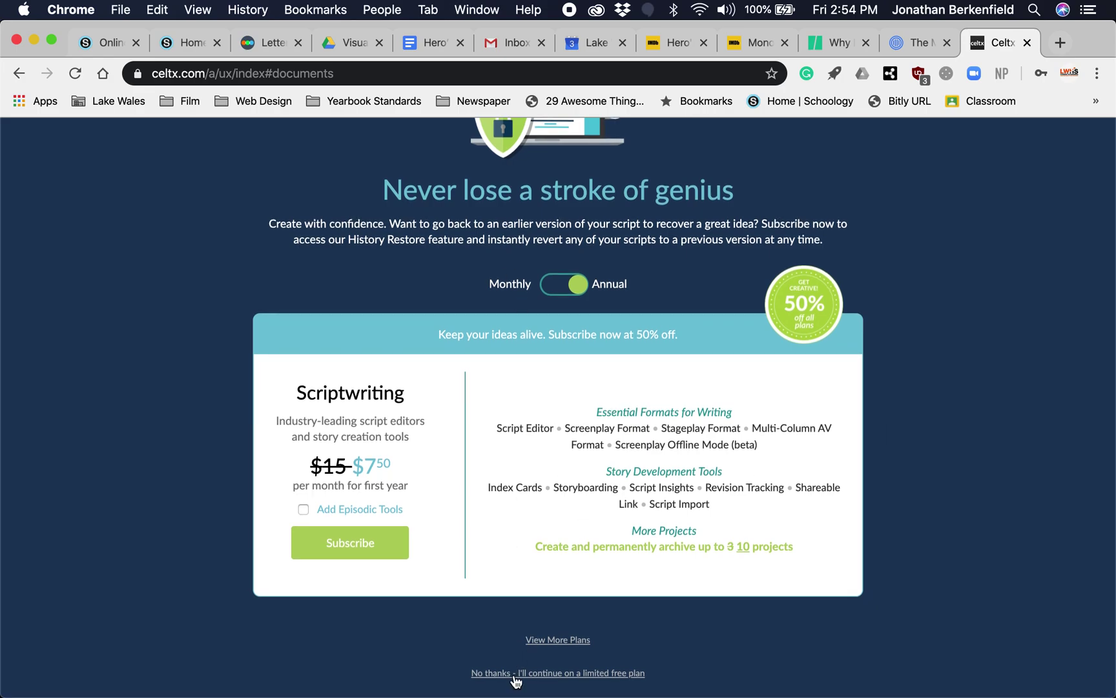
{"action": "left_click", "coordinate": [554, 675]}
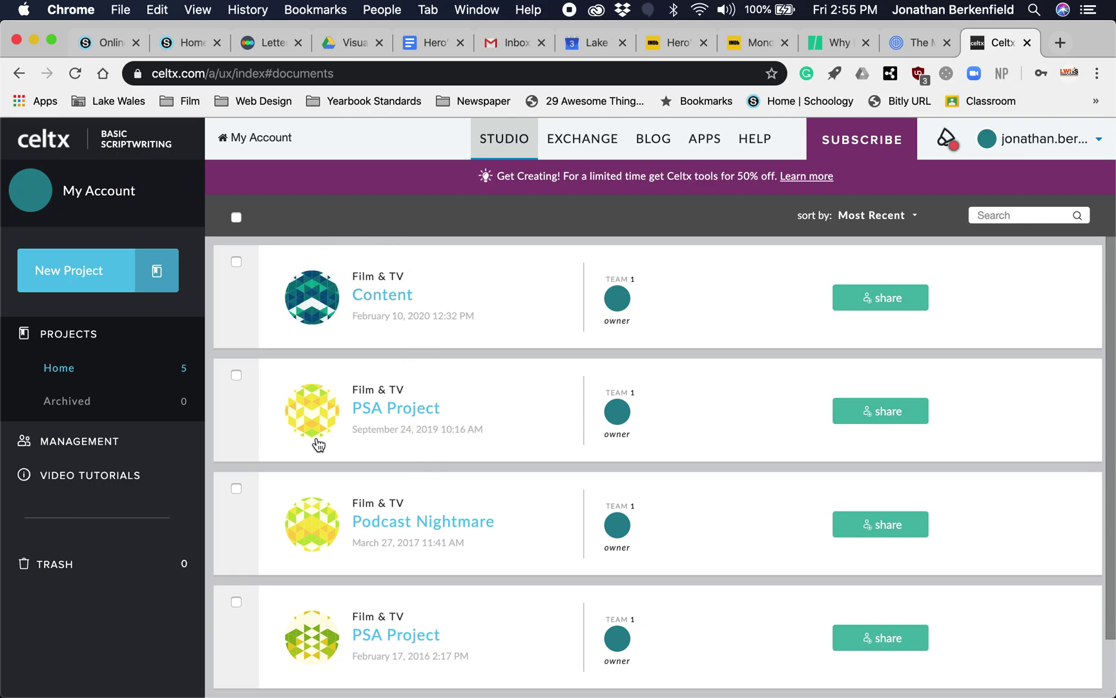
Step: Open the Content project and look through its list of scripts
{"action": "mouse_move", "coordinate": [316, 327]}
{"action": "left_click", "coordinate": [388, 297]}
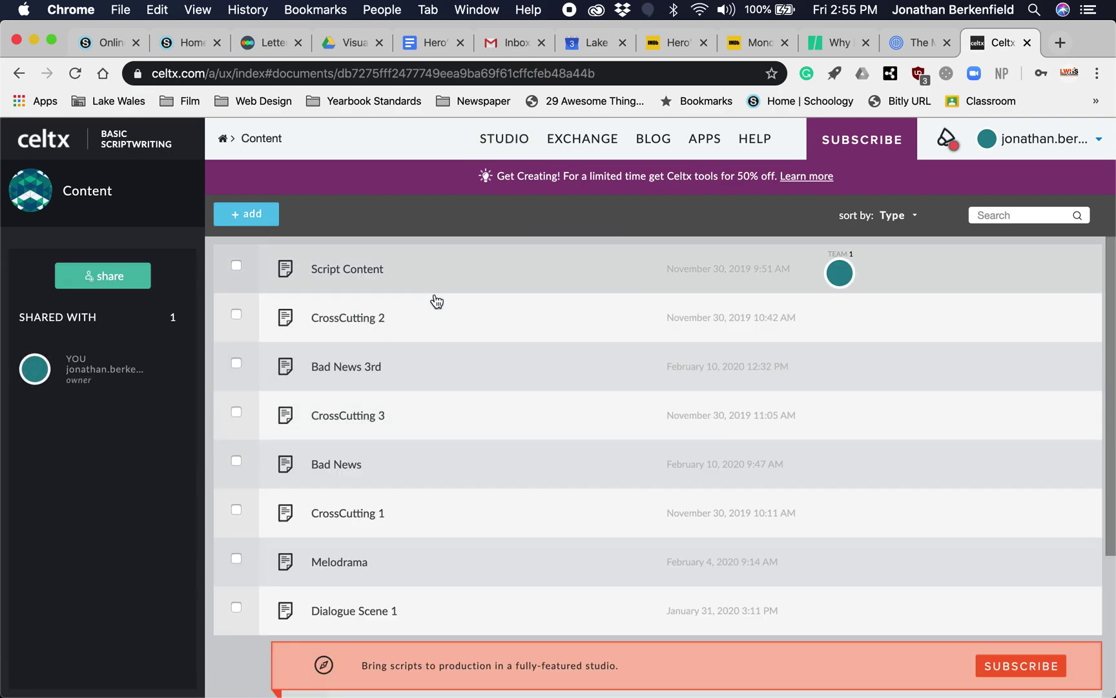
{"action": "scroll", "coordinate": [436, 605], "scroll_direction": "down", "scroll_amount": 2}
{"action": "scroll", "coordinate": [437, 610], "scroll_direction": "up", "scroll_amount": 2}
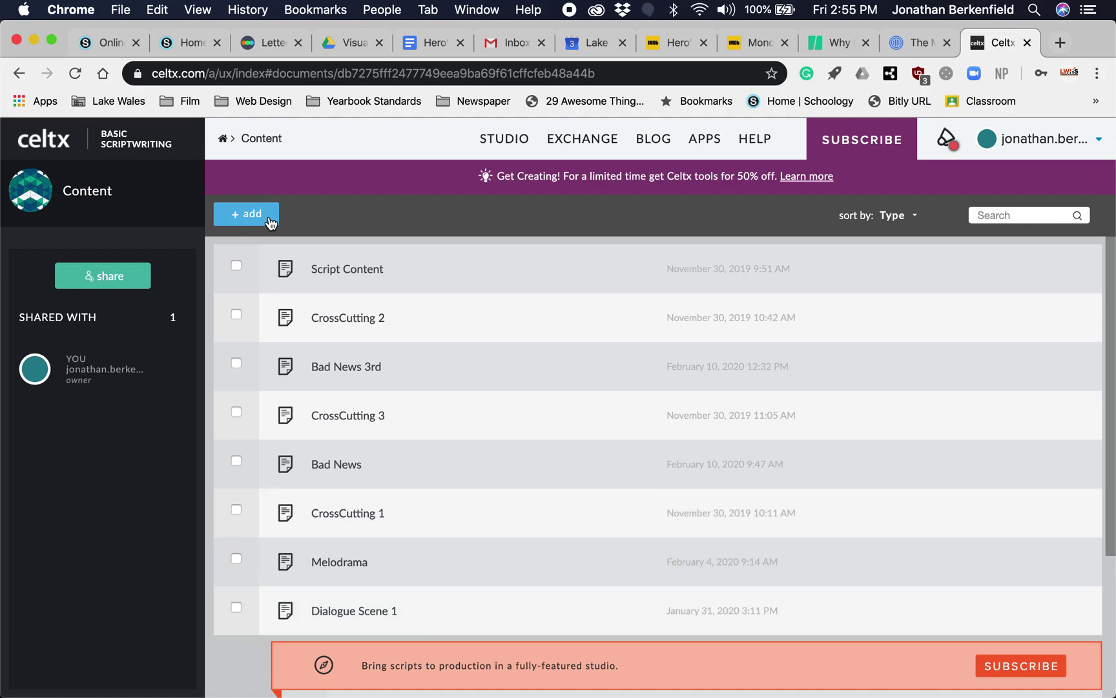
Step: Add a new script named Film Noir to the Content project
{"action": "left_click", "coordinate": [262, 220]}
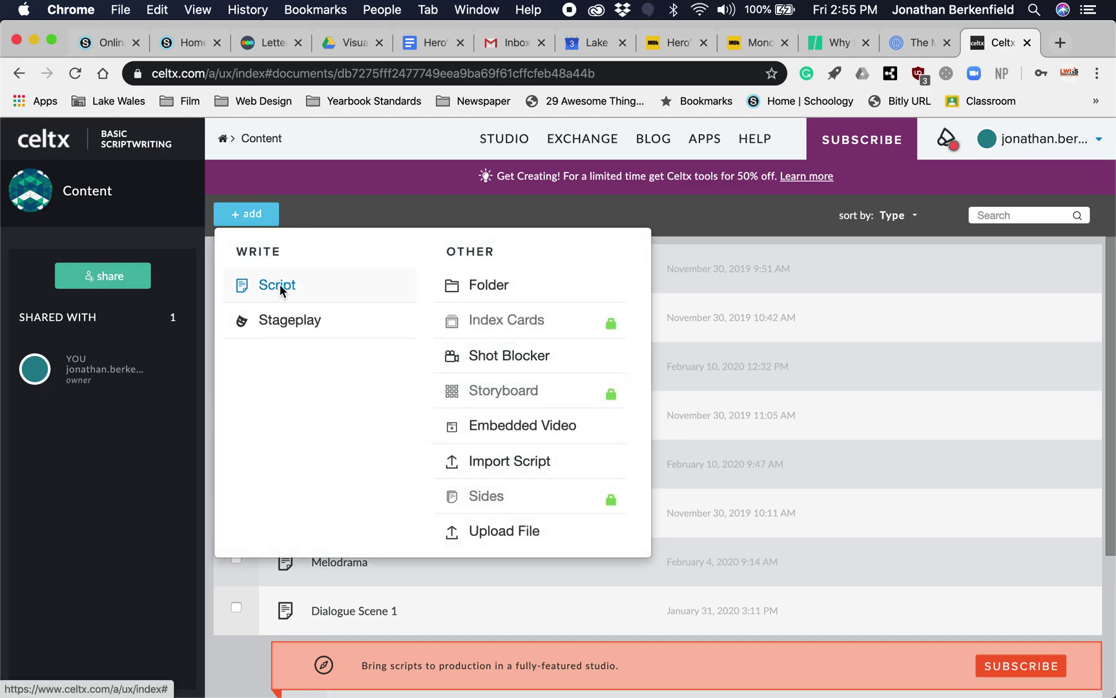
{"action": "left_click", "coordinate": [279, 286]}
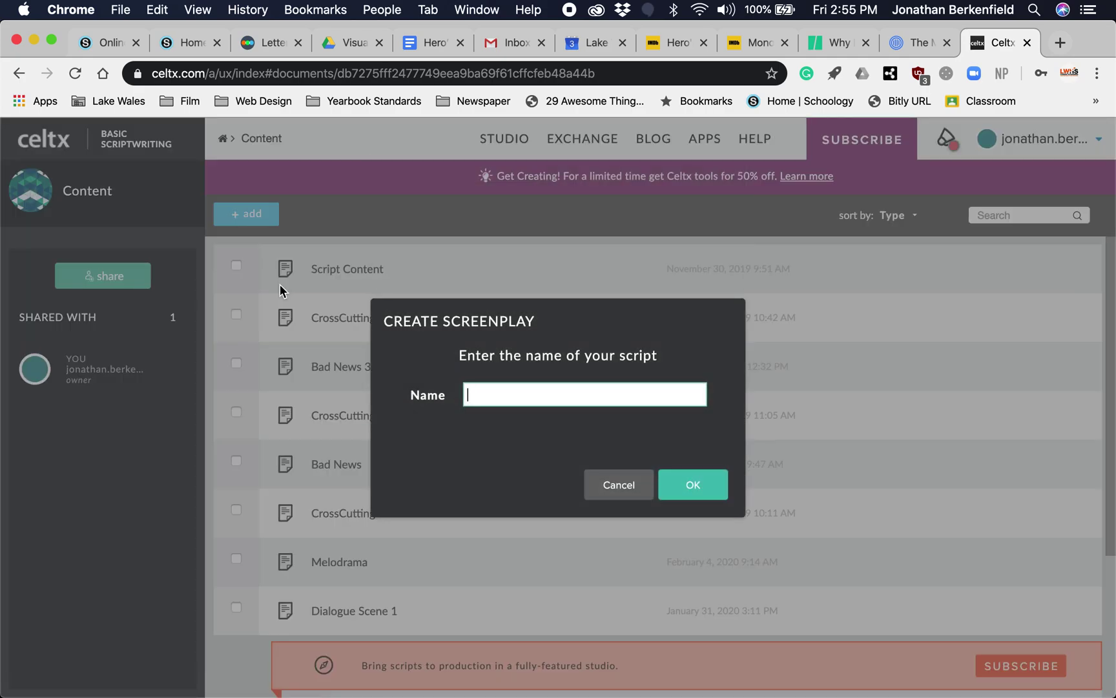
{"action": "type", "text": "Noir"}
{"action": "key", "text": "super+a"}
{"action": "type", "text": "Film No"}
{"action": "left_click", "coordinate": [691, 484]}
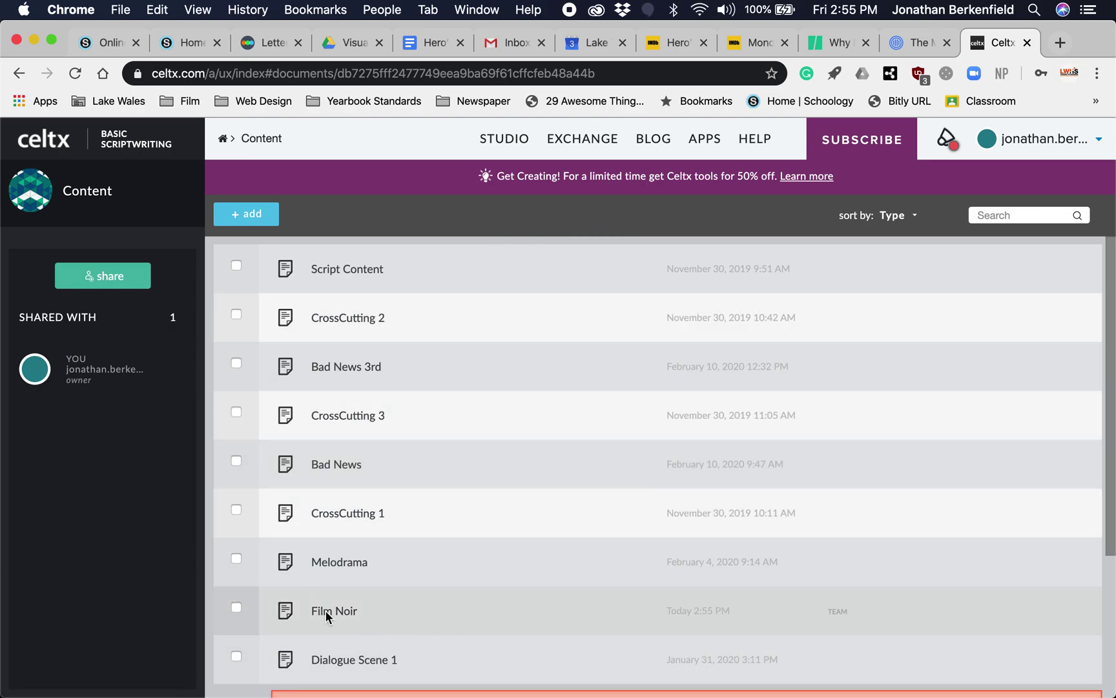
Step: Open the Film Noir script and write the scene heading "INT. OFFICE - NIGHT"
{"action": "left_click", "coordinate": [325, 611]}
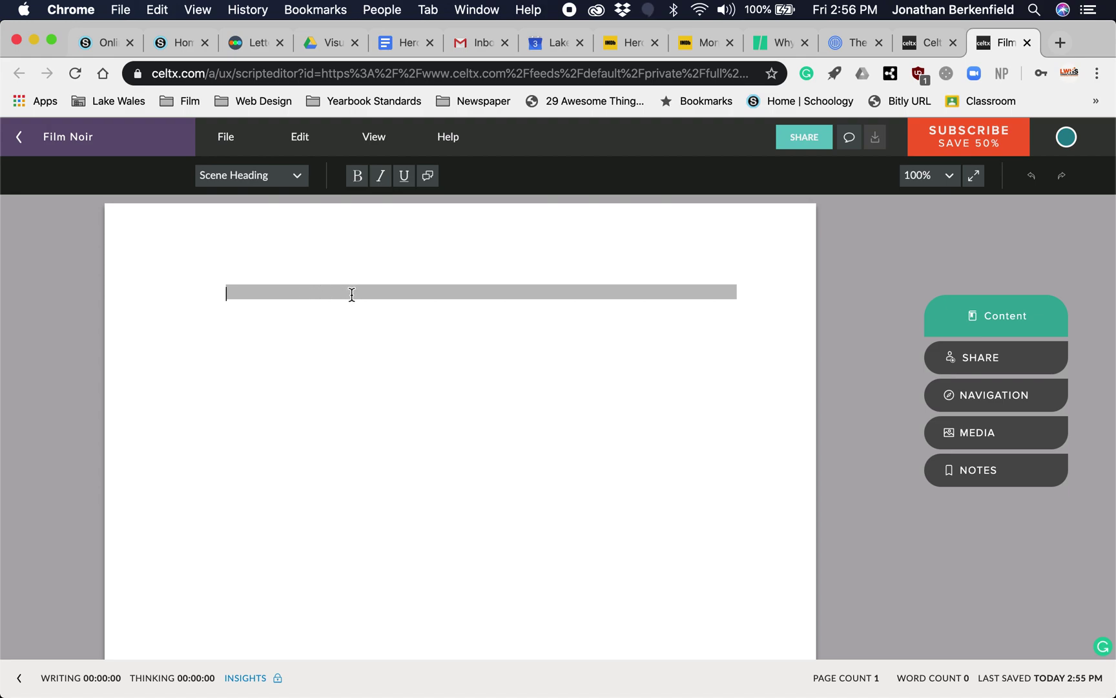
{"action": "type", "text": "I"}
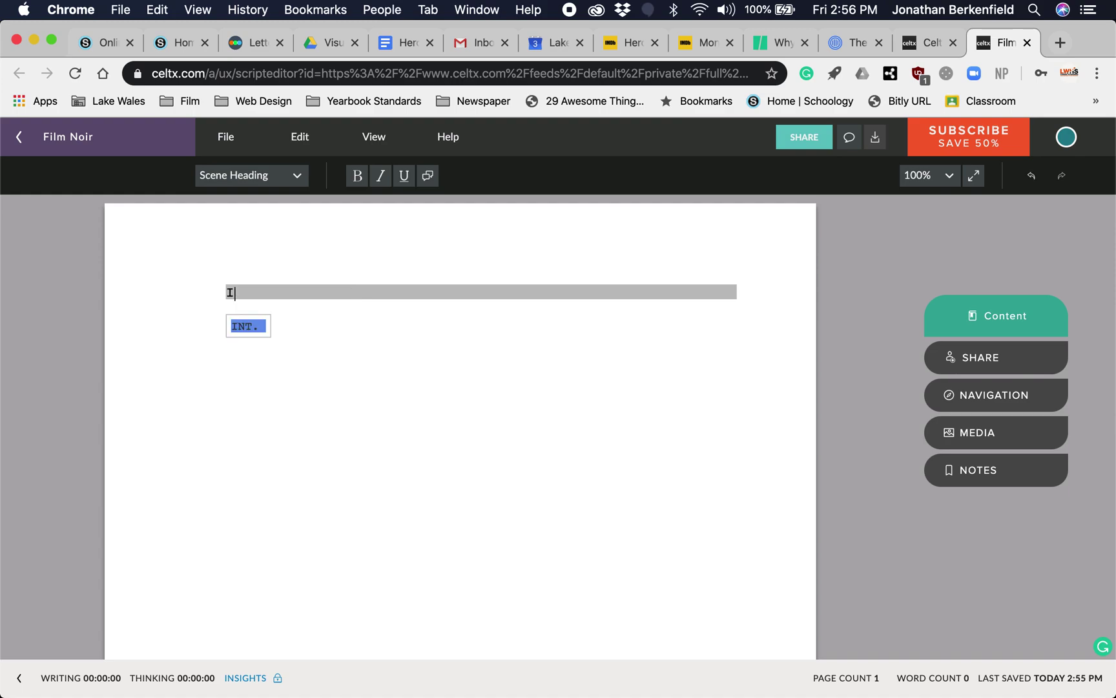
{"action": "type", "text": "NT. "}
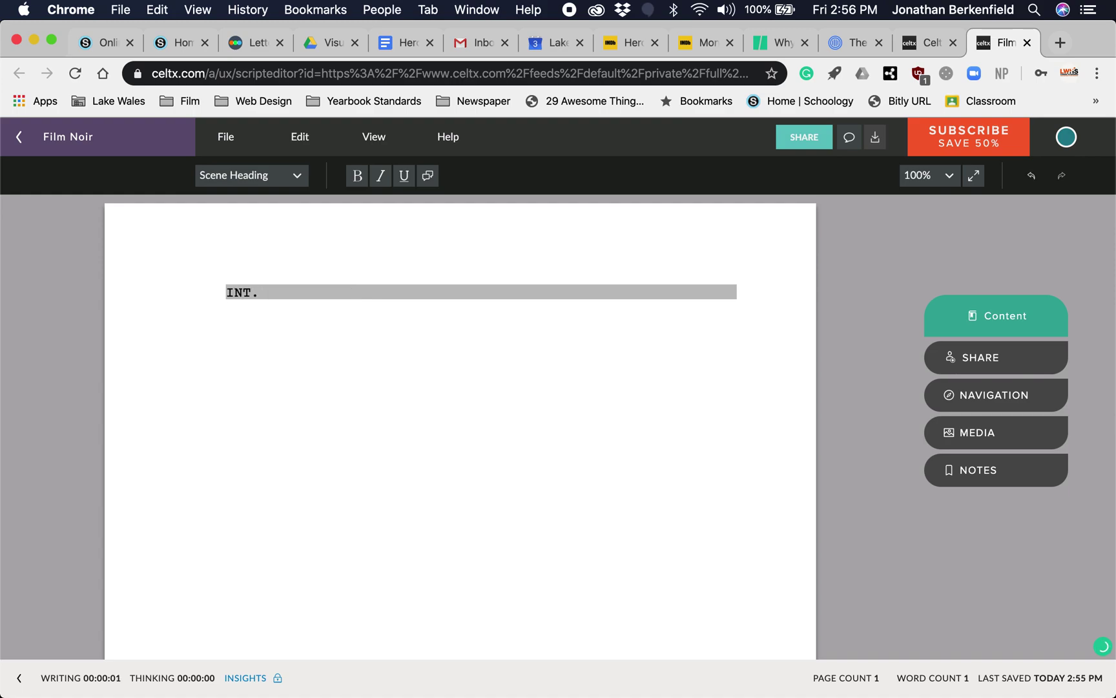
{"action": "type", "text": "OFFICE - NIGHT"}
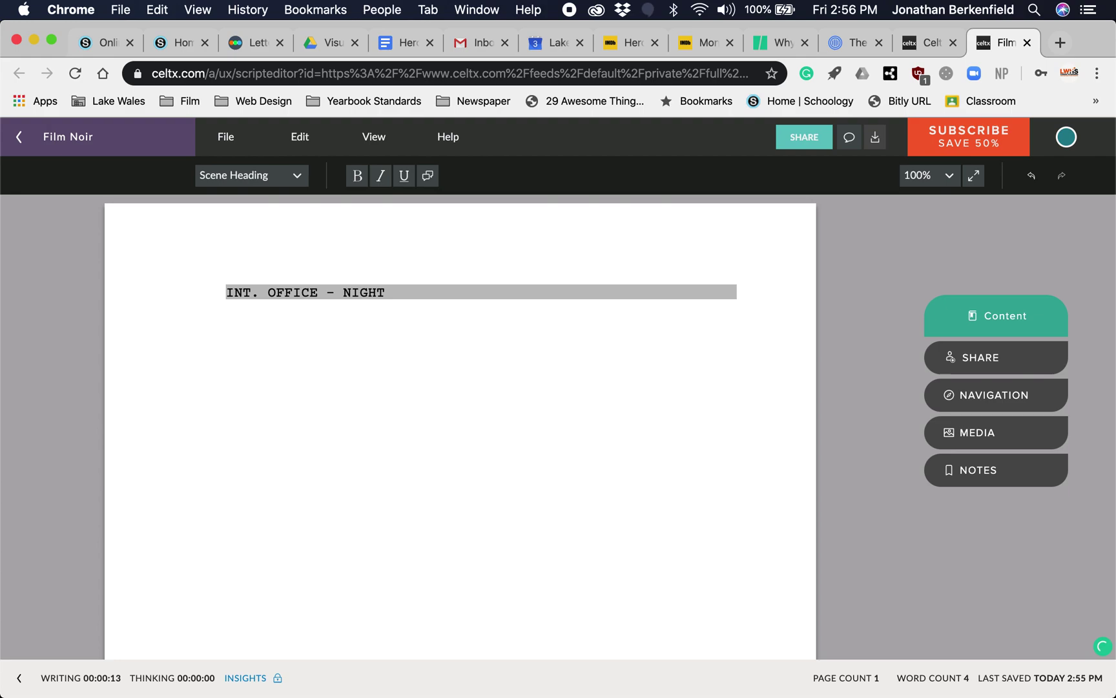
{"action": "key", "text": "Return"}
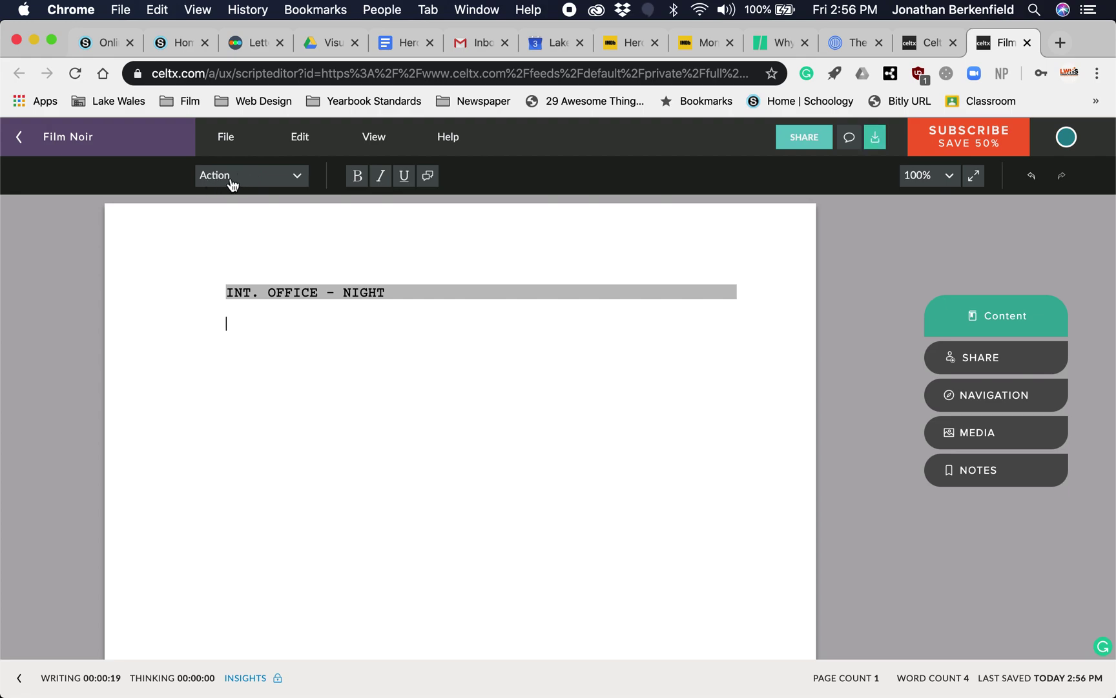
Step: Write the action text "The description of the scene, introduction to character, visual witness." below the scene heading
{"action": "type", "text": "The descr"}
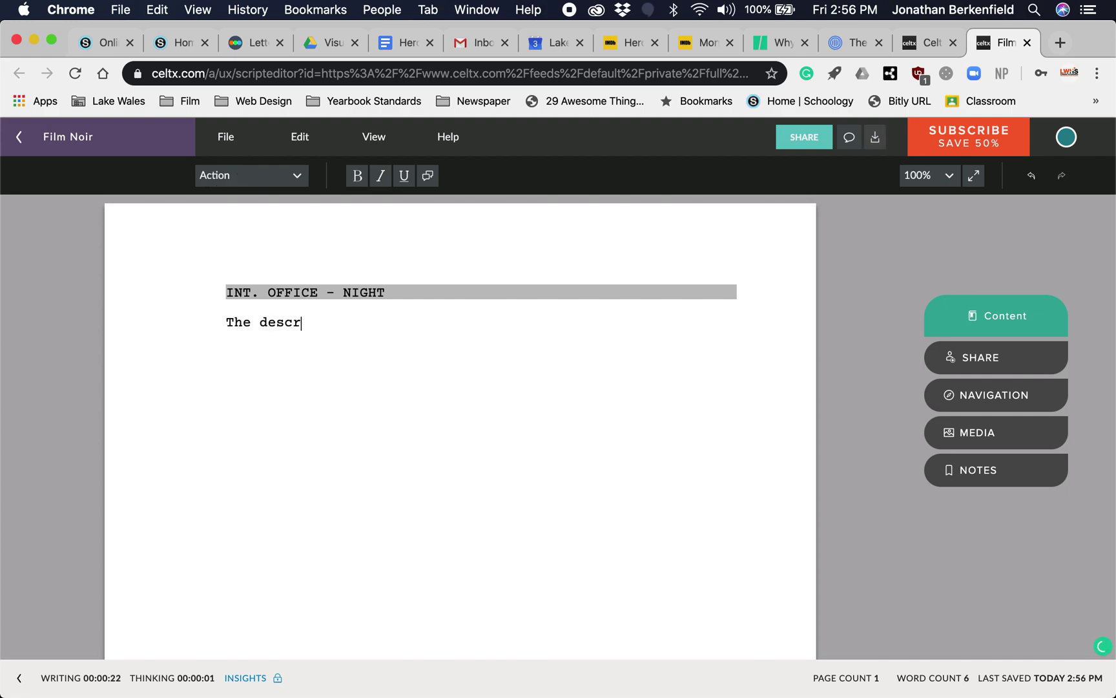
{"action": "type", "text": "iption of the scene"}
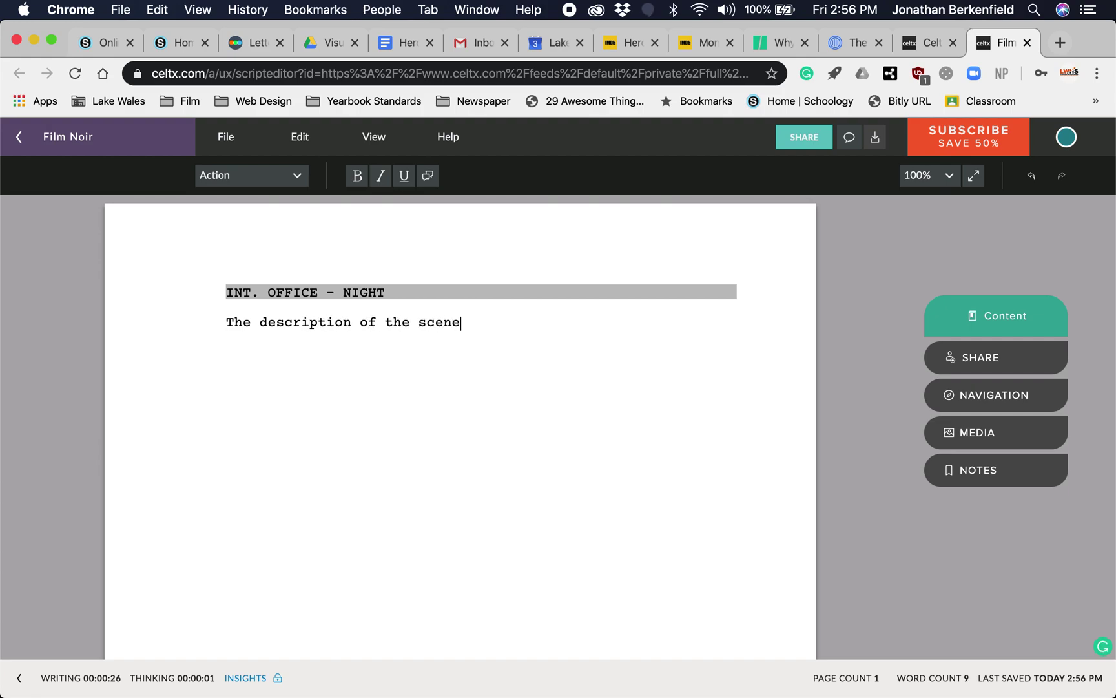
{"action": "type", "text": ", introduction "}
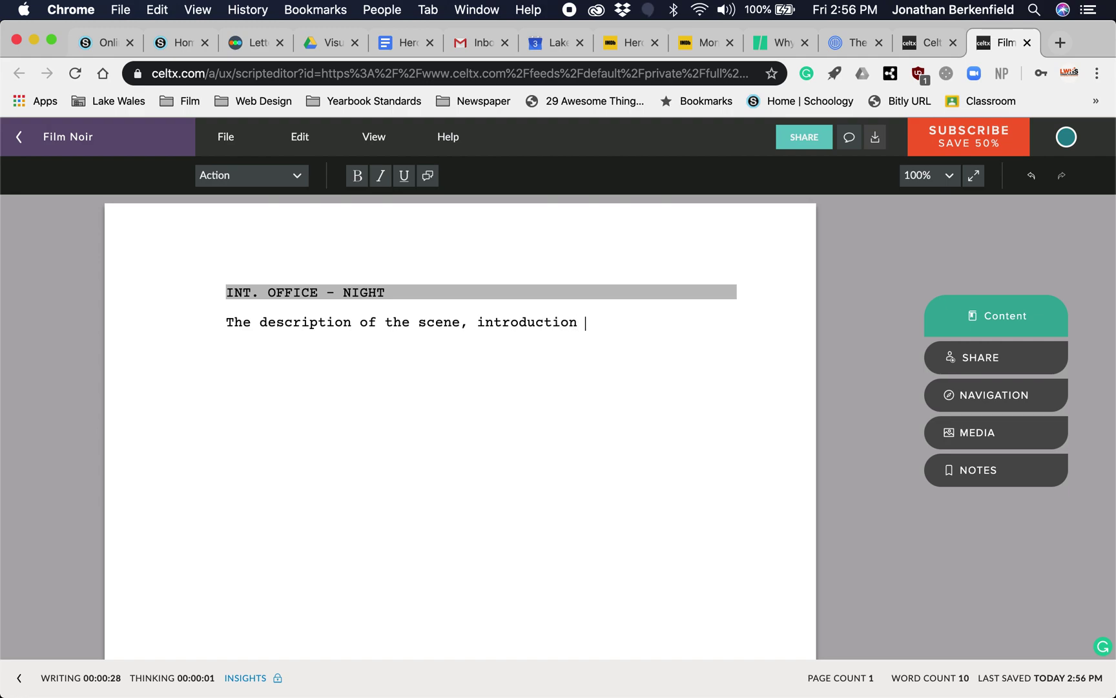
{"action": "type", "text": "to character, vis"}
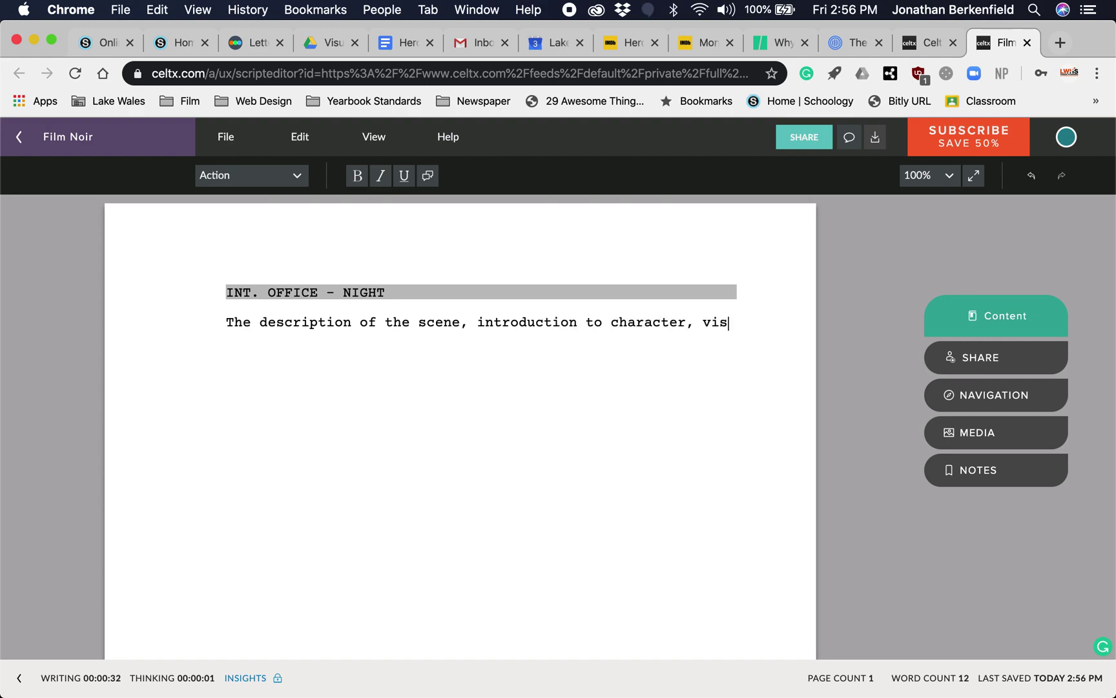
{"action": "type", "text": "ual witness."}
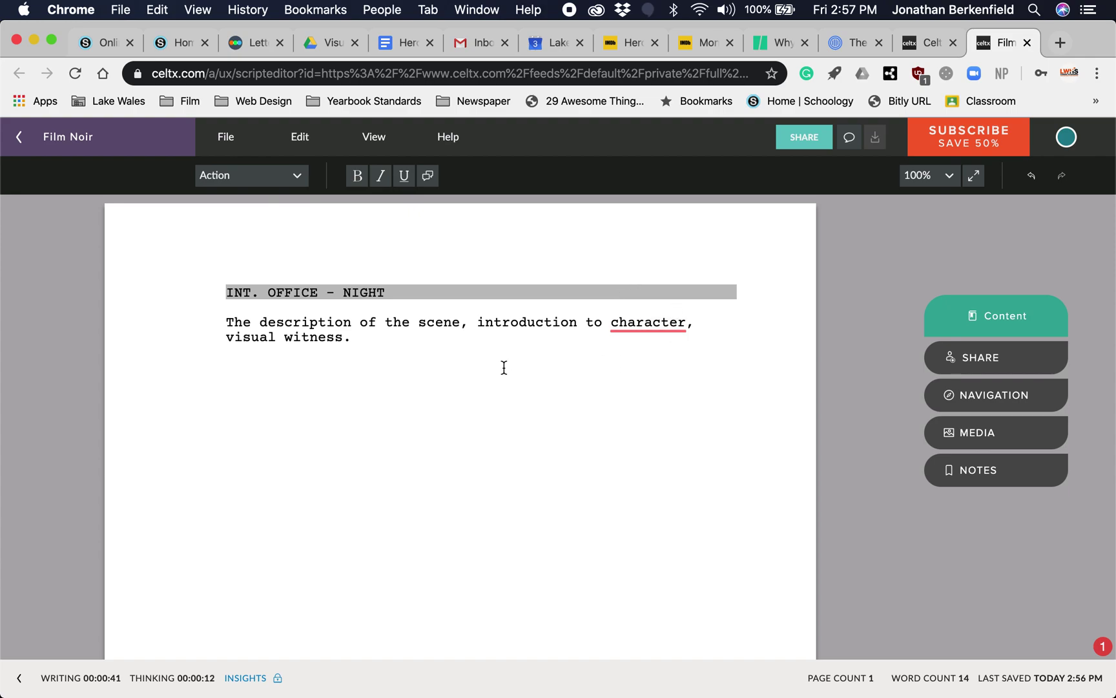
Step: Switch to Schoology and copy the example paragraph about Jim waiting for Veronica from the announcement in the course materials
{"action": "left_click", "coordinate": [105, 44]}
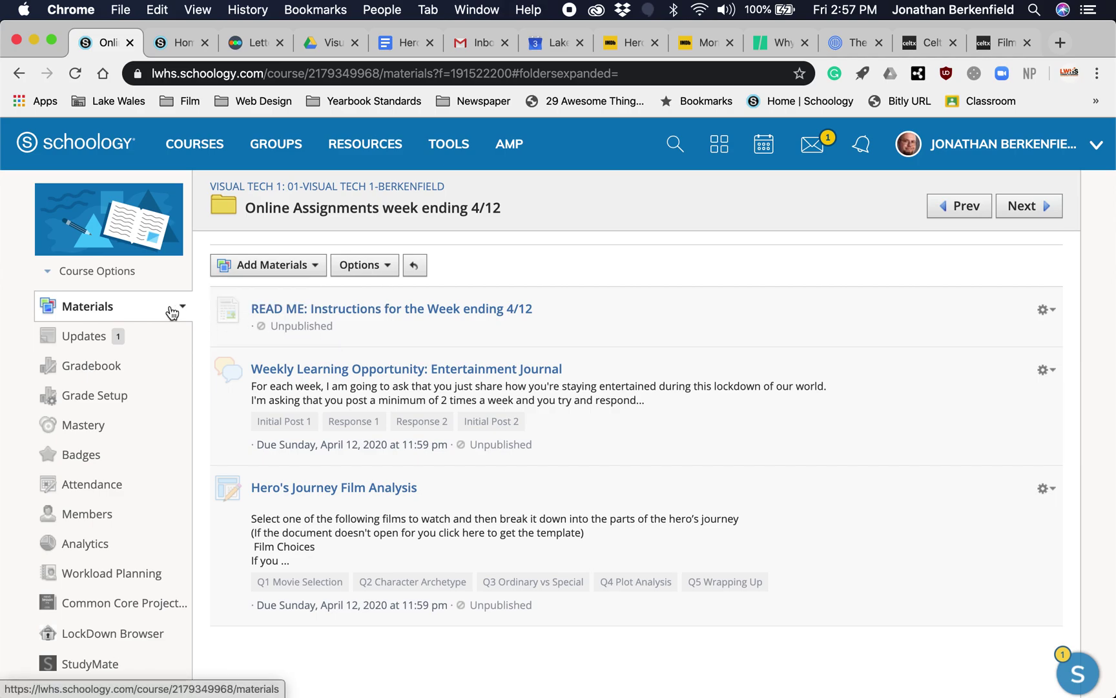
{"action": "left_click", "coordinate": [113, 307]}
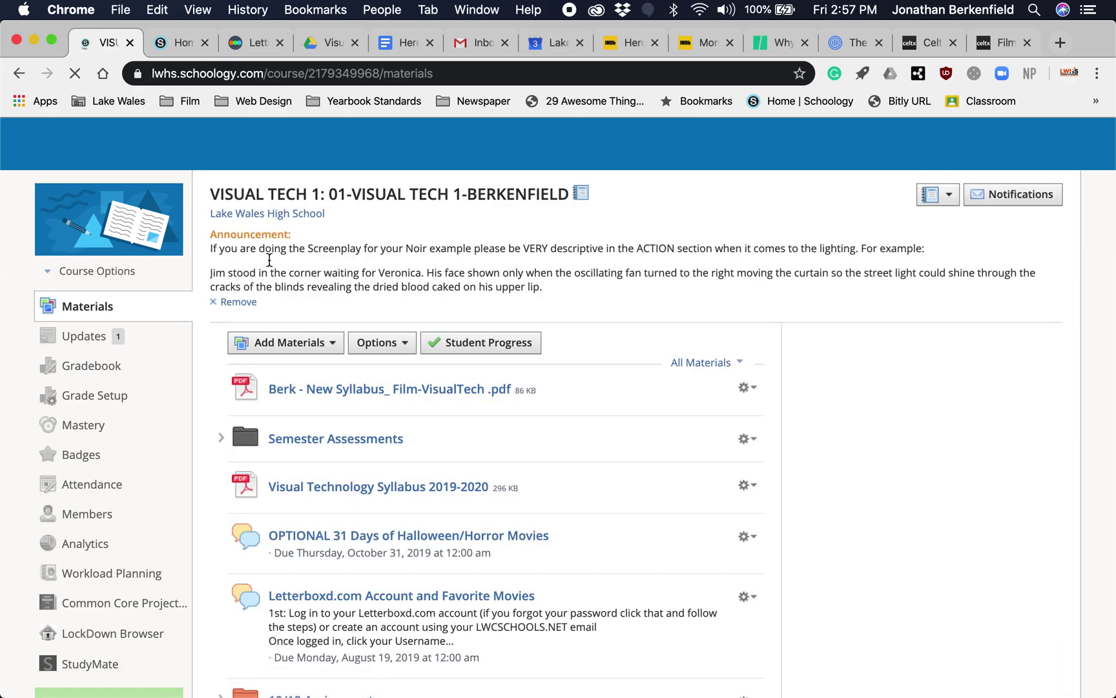
{"action": "left_click_drag", "start_coordinate": [210, 272], "coordinate": [563, 289]}
{"action": "key", "text": "super+c"}
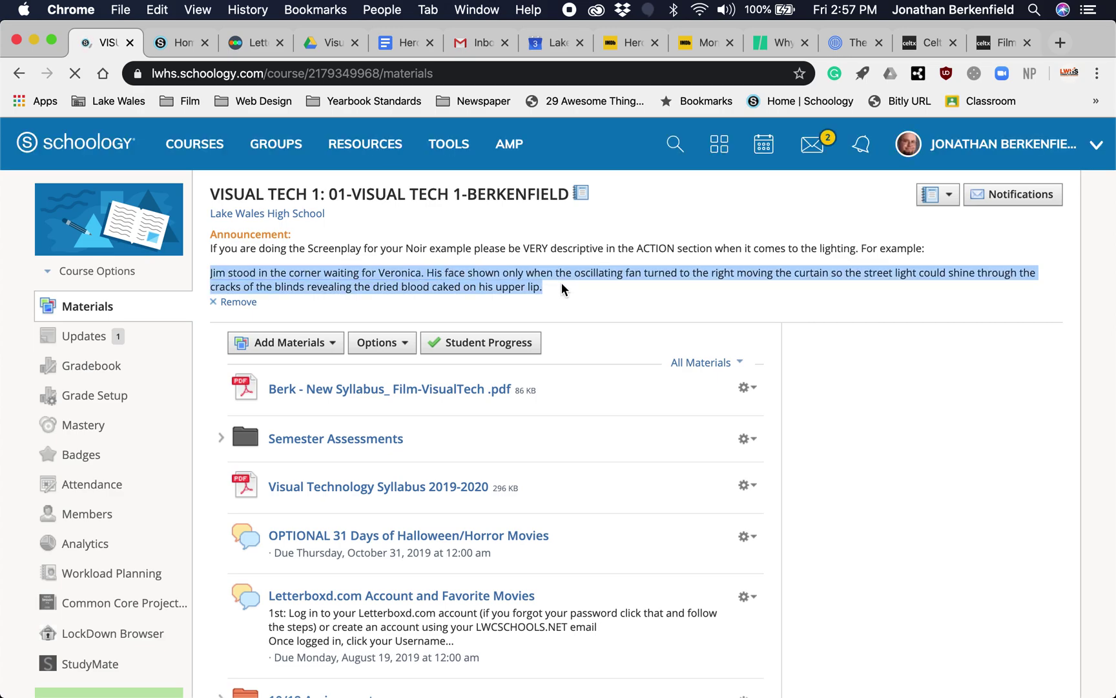
Step: Return to the Film Noir script in Celtx and paste the copied example as a new action paragraph
{"action": "left_click", "coordinate": [997, 44]}
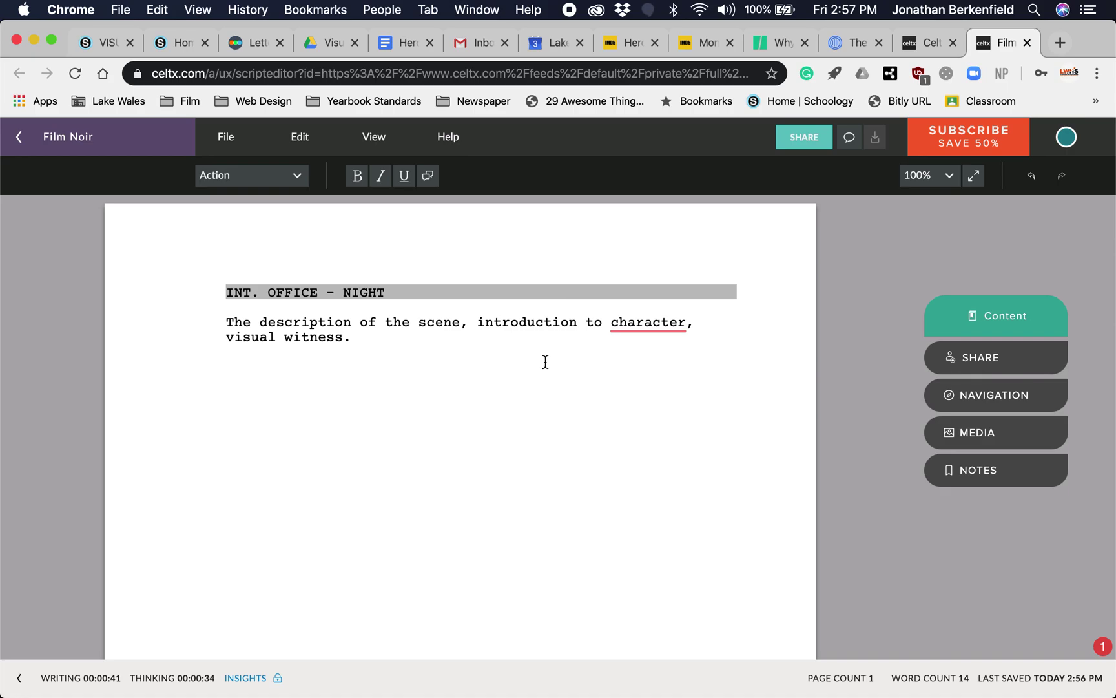
{"action": "key", "text": "Return"}
{"action": "key", "text": "super+v"}
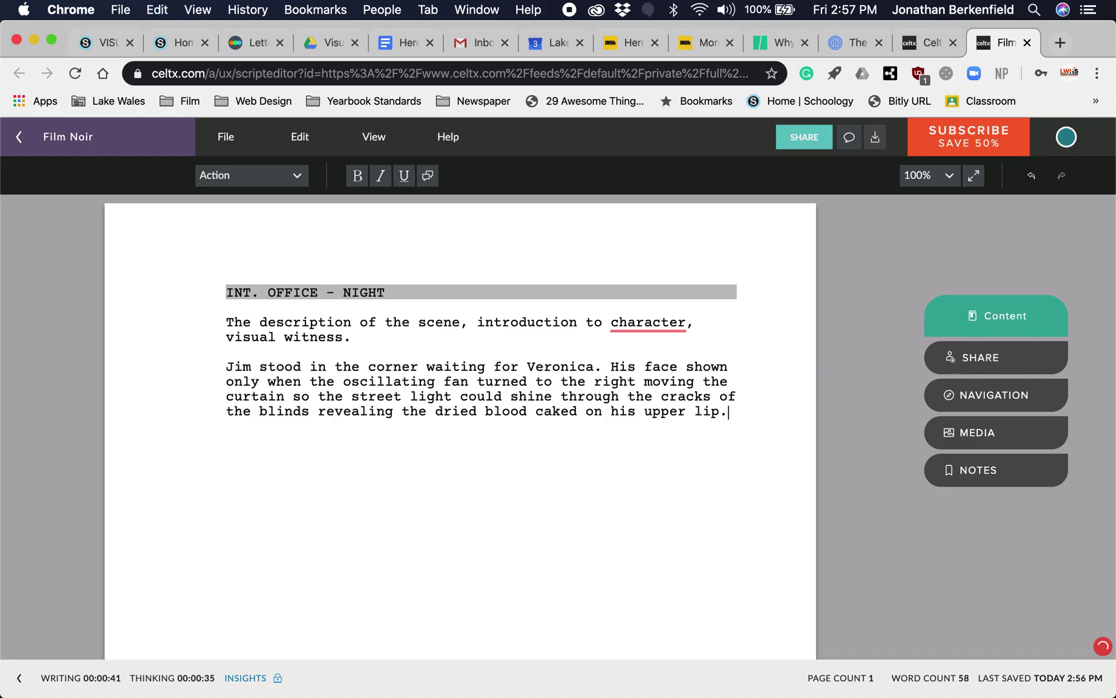
Step: Replace "Jim" at the start of the pasted paragraph with "JIM, a middle-aged man of average height with a stern look on his face,"
{"action": "left_click", "coordinate": [249, 369]}
{"action": "double_click", "coordinate": [242, 369]}
{"action": "type", "text": "JIM, "}
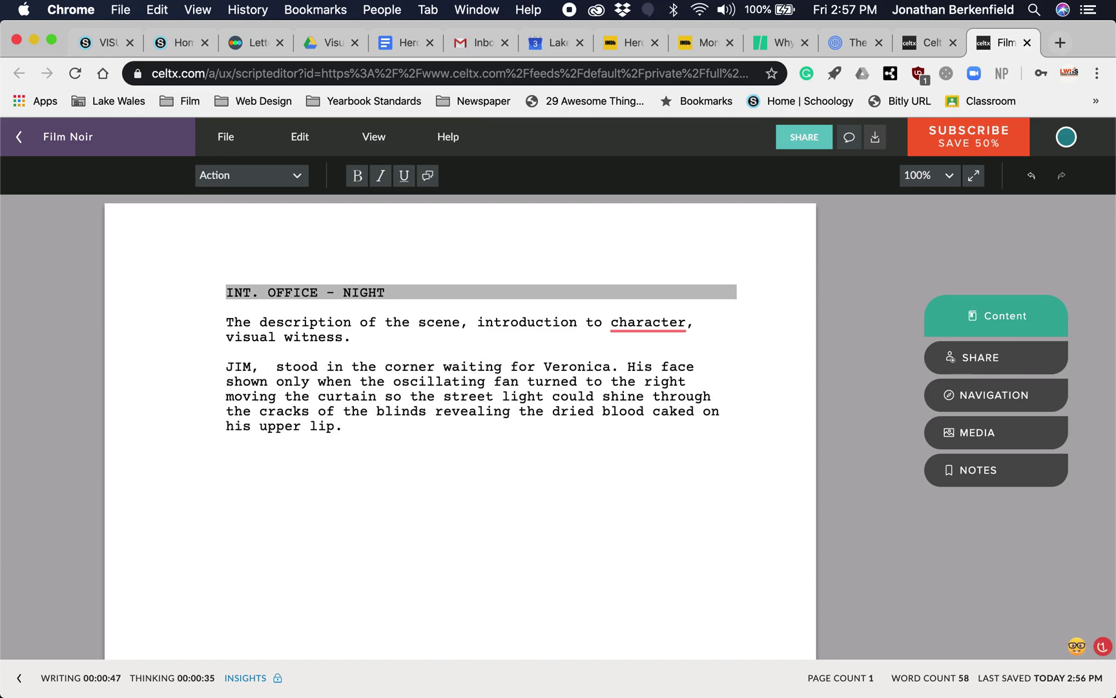
{"action": "type", "text": "a middle"}
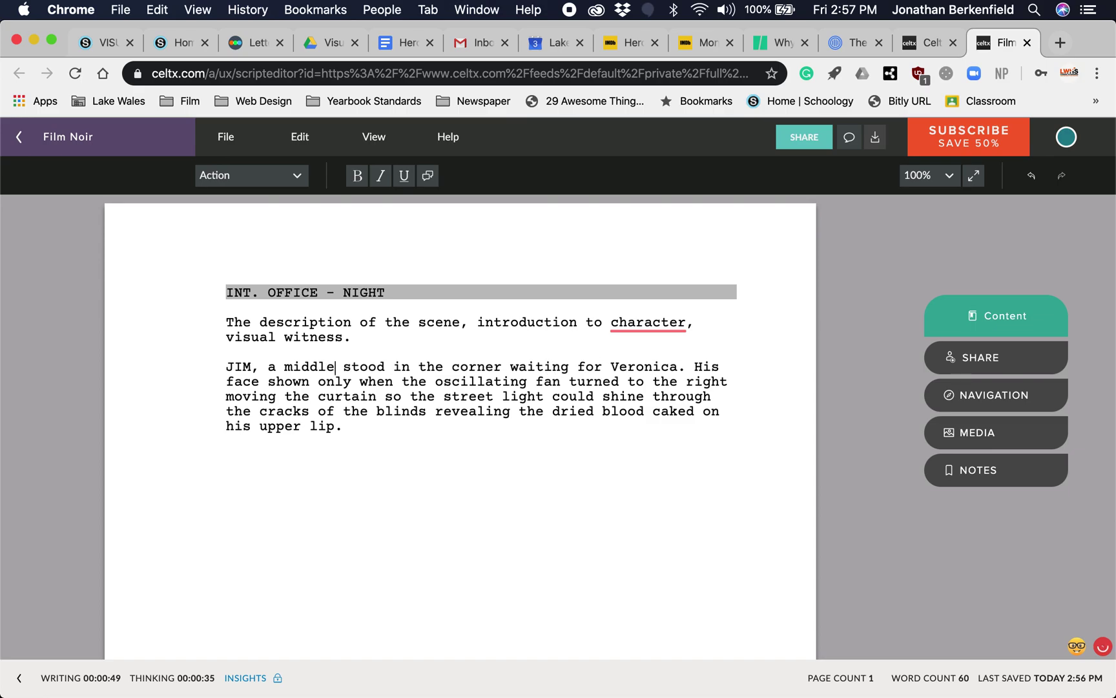
{"action": "type", "text": " ag"}
{"action": "key", "text": "BackSpace"}
{"action": "key", "text": "BackSpace"}
{"action": "key", "text": "BackSpace"}
{"action": "type", "text": "-aged man"}
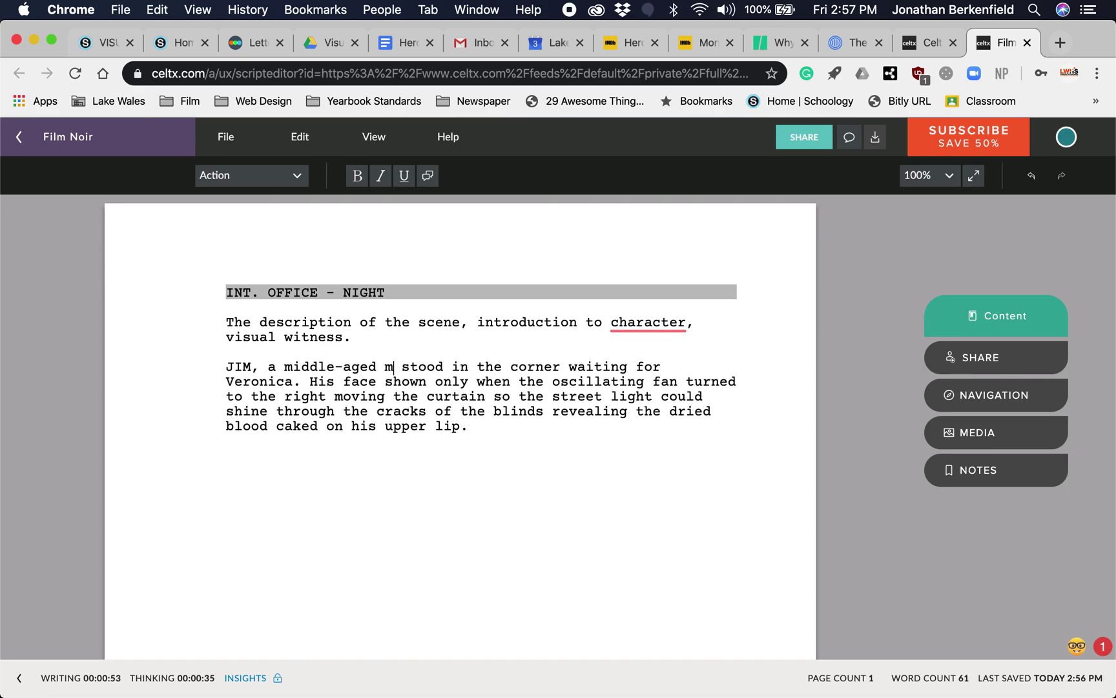
{"action": "type", "text": " of average "}
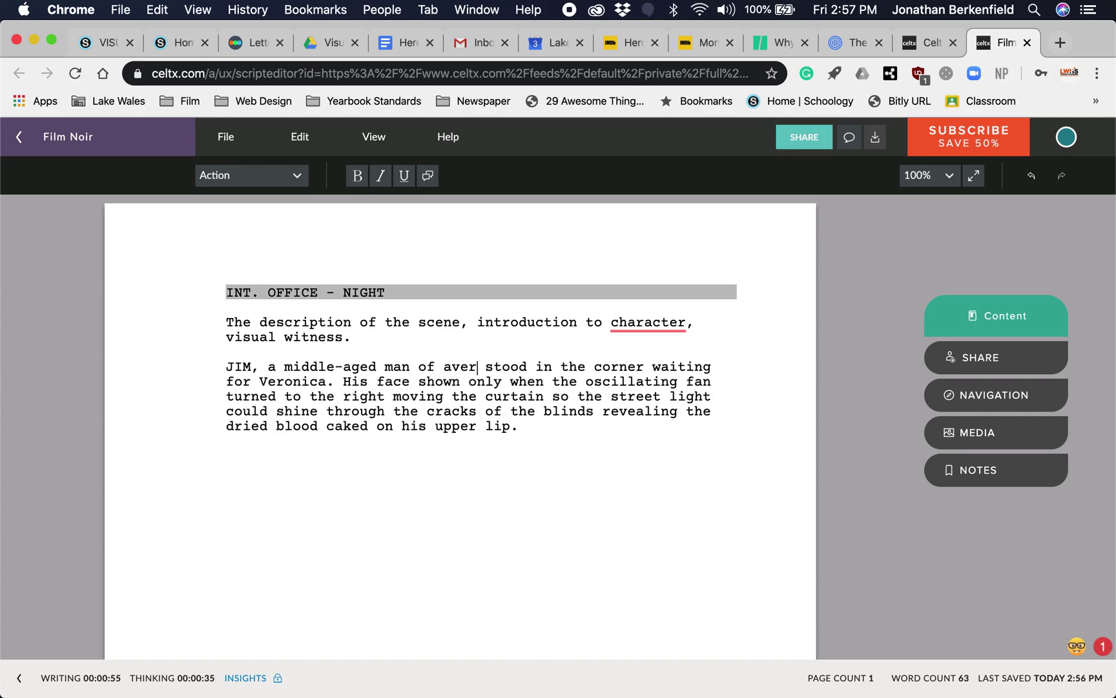
{"action": "type", "text": "height with a"}
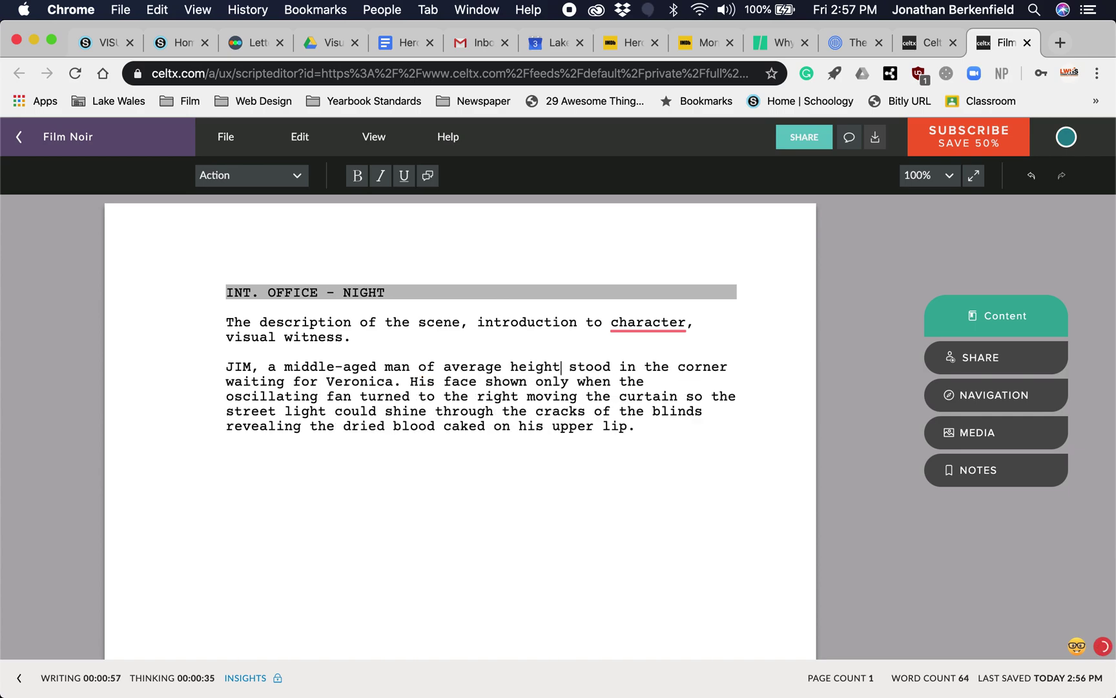
{"action": "type", "text": " stern look on his face"}
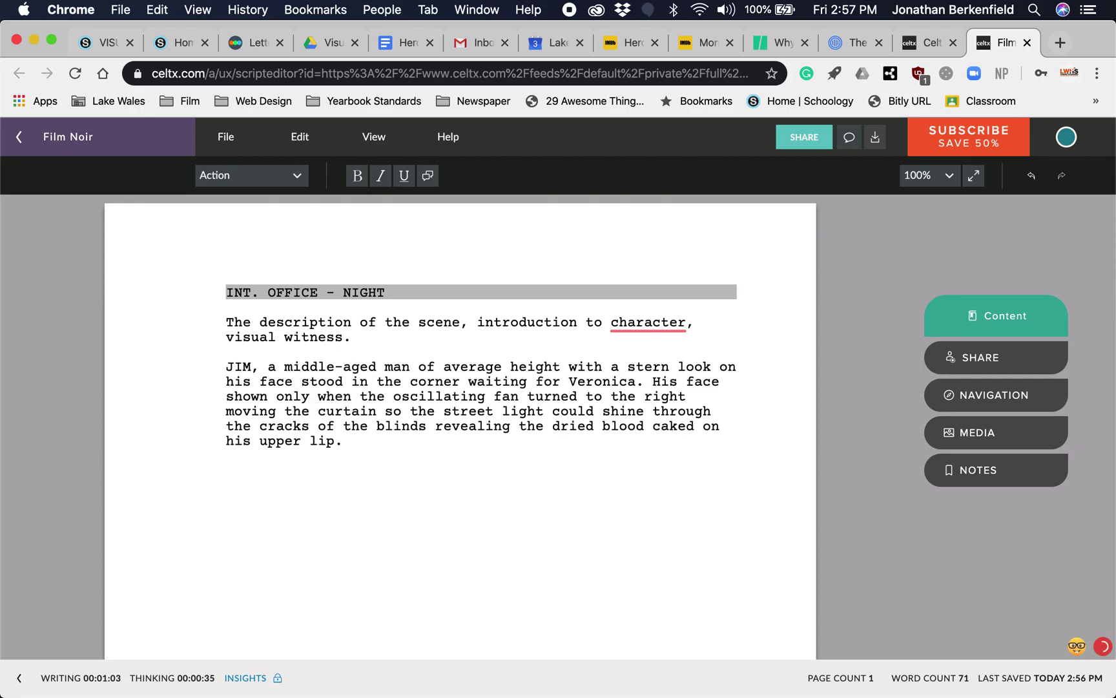
{"action": "type", "text": ","}
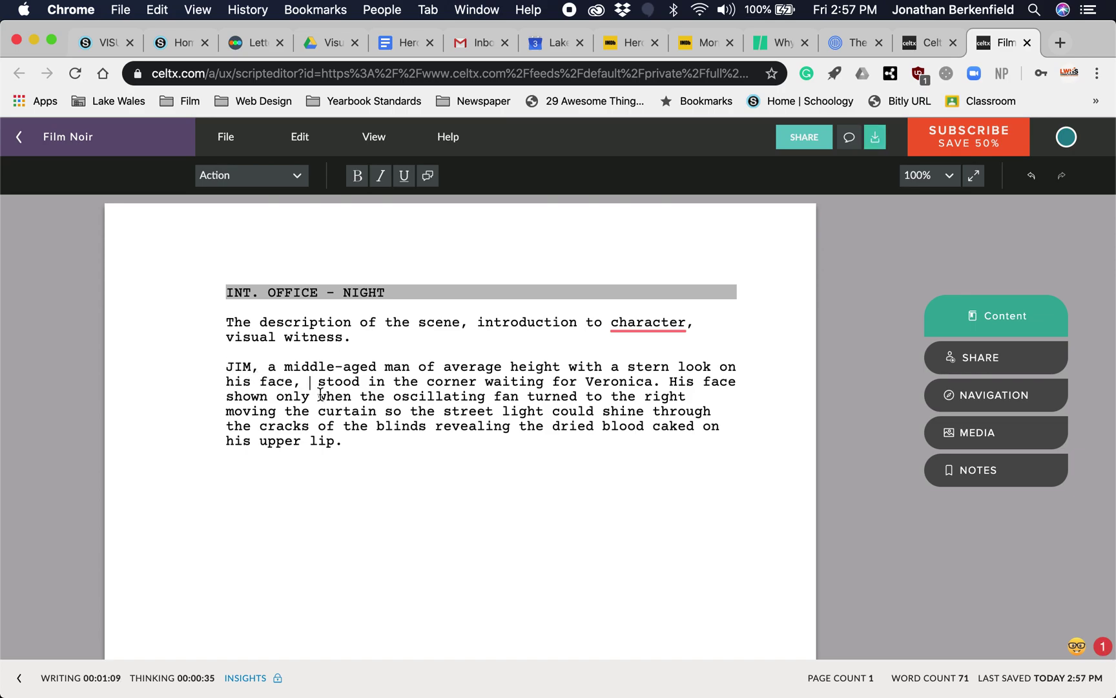
{"action": "key", "text": "BackSpace"}
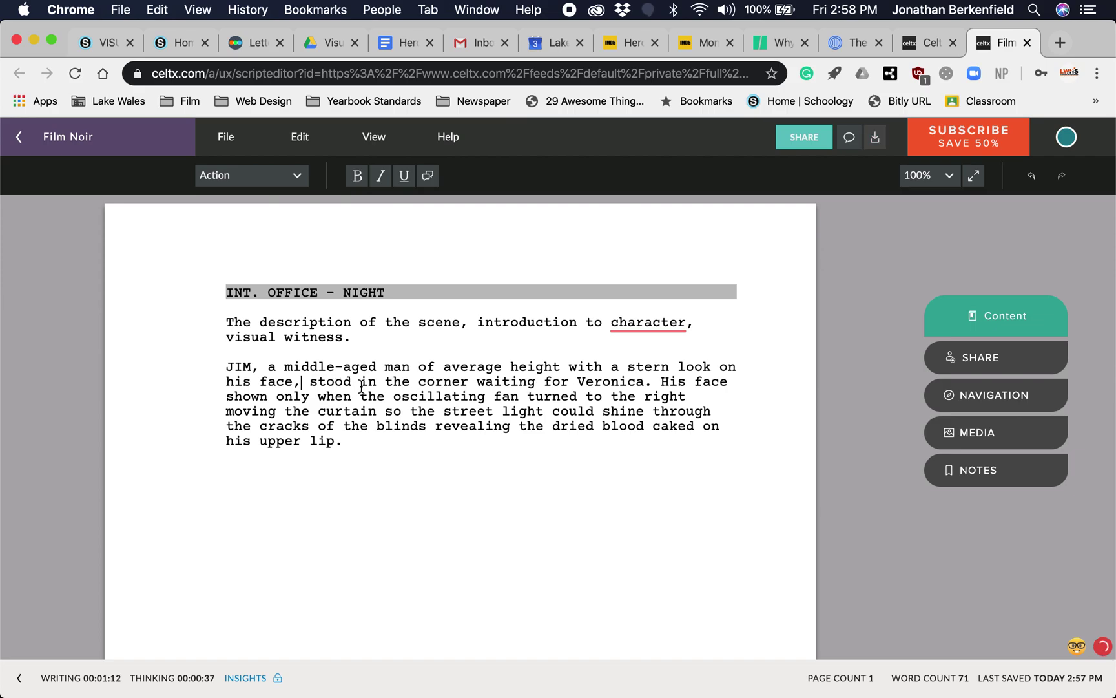
Step: Replace "Veronica" in the second action paragraph with "VERONICA, an attractive women in her mid twenties dressed in red"
{"action": "double_click", "coordinate": [596, 383]}
{"action": "type", "text": "VERONICA, a"}
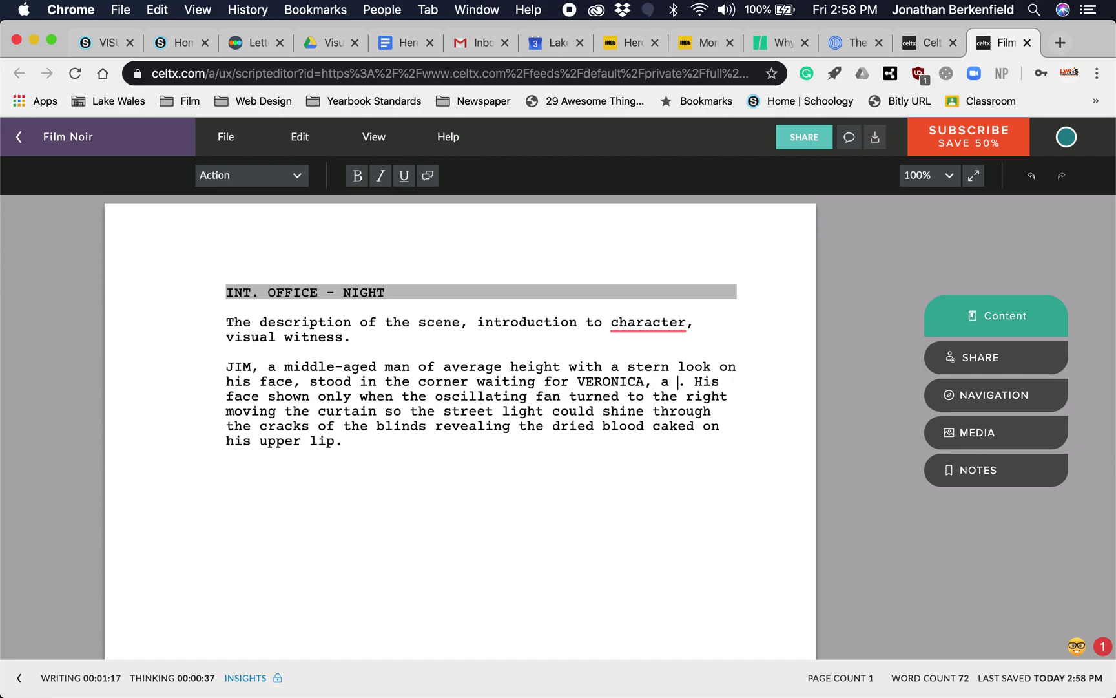
{"action": "key", "text": "BackSpace"}
{"action": "type", "text": "n att"}
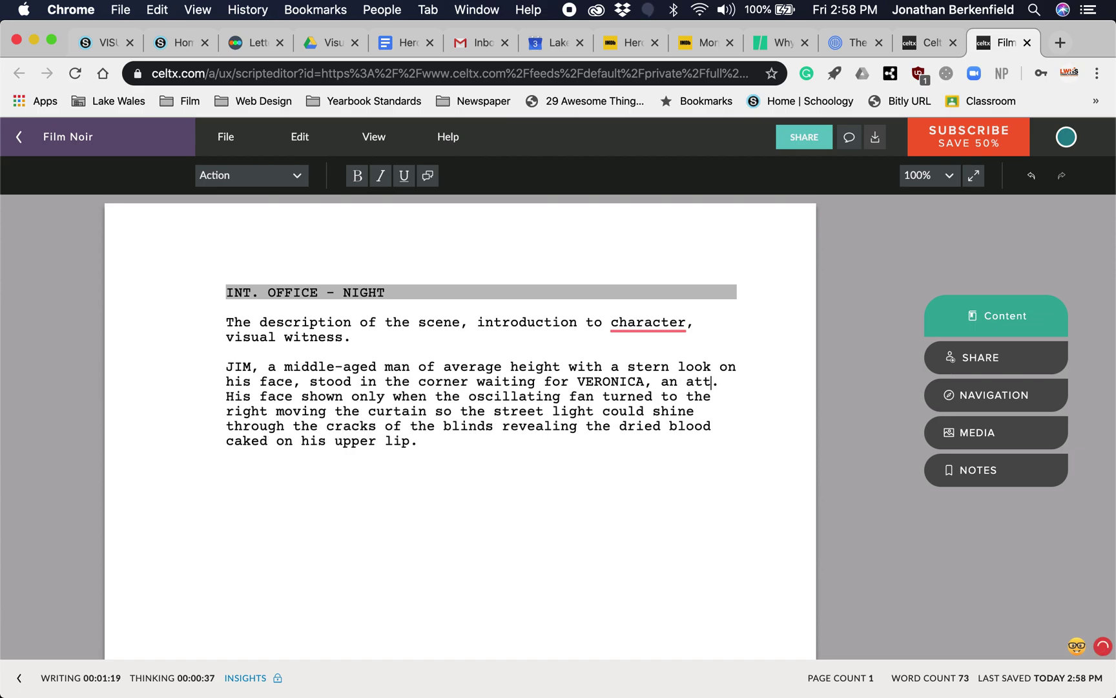
{"action": "type", "text": "ractive wome"}
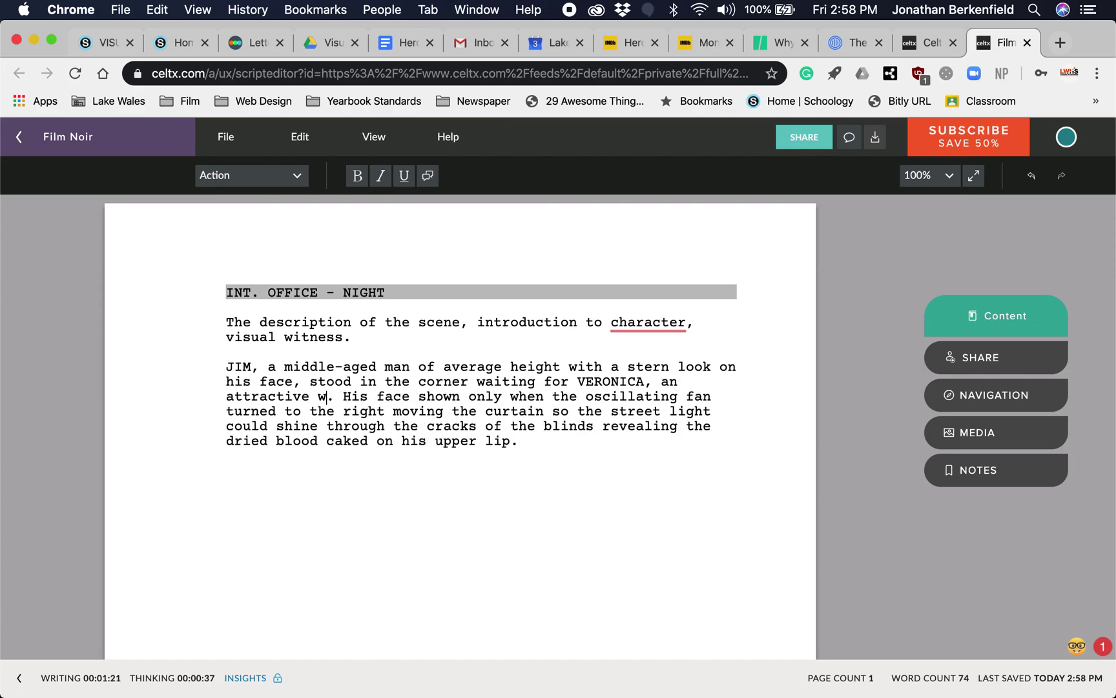
{"action": "type", "text": "n in her mid "}
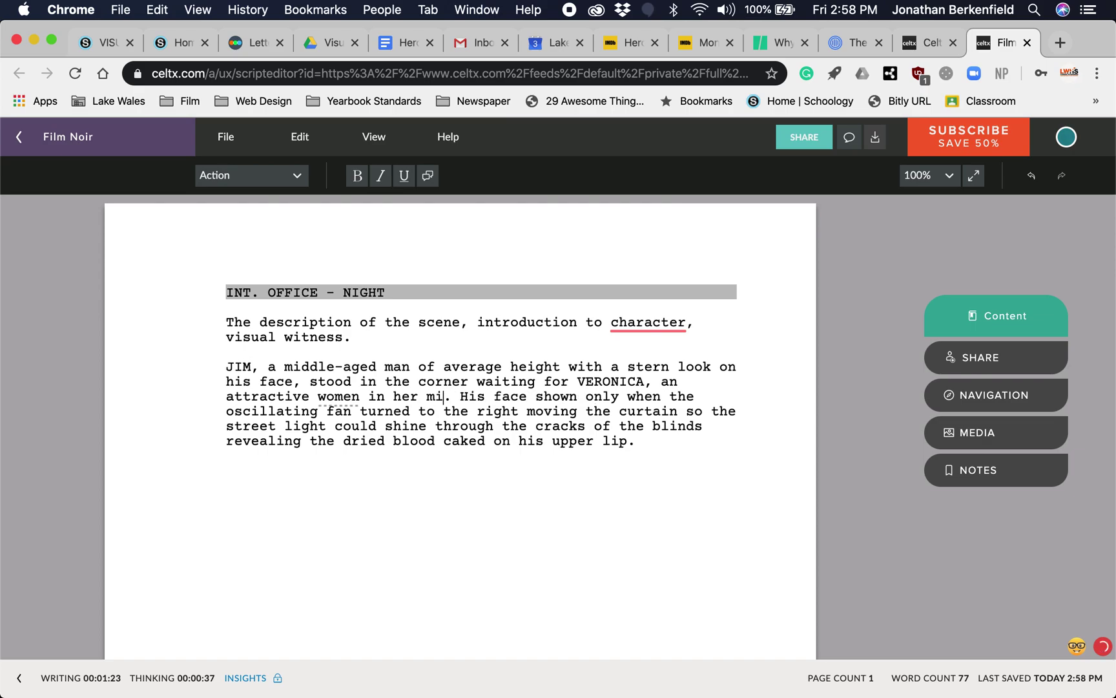
{"action": "type", "text": "twenty"}
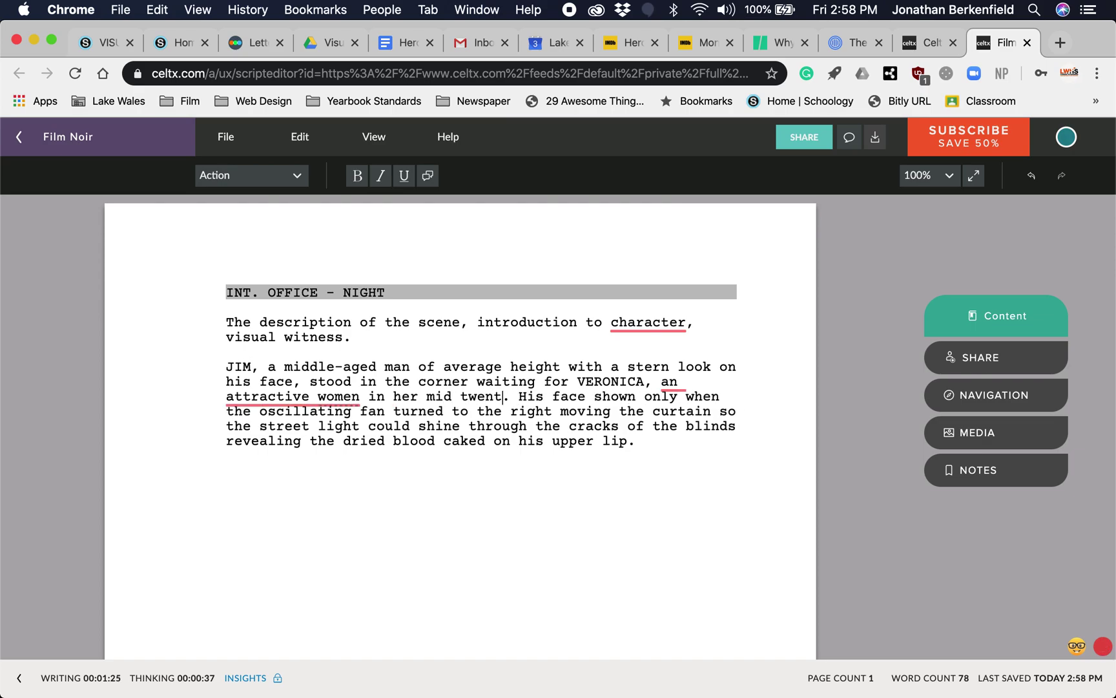
{"action": "key", "text": "BackSpace"}
{"action": "type", "text": "ies dress"}
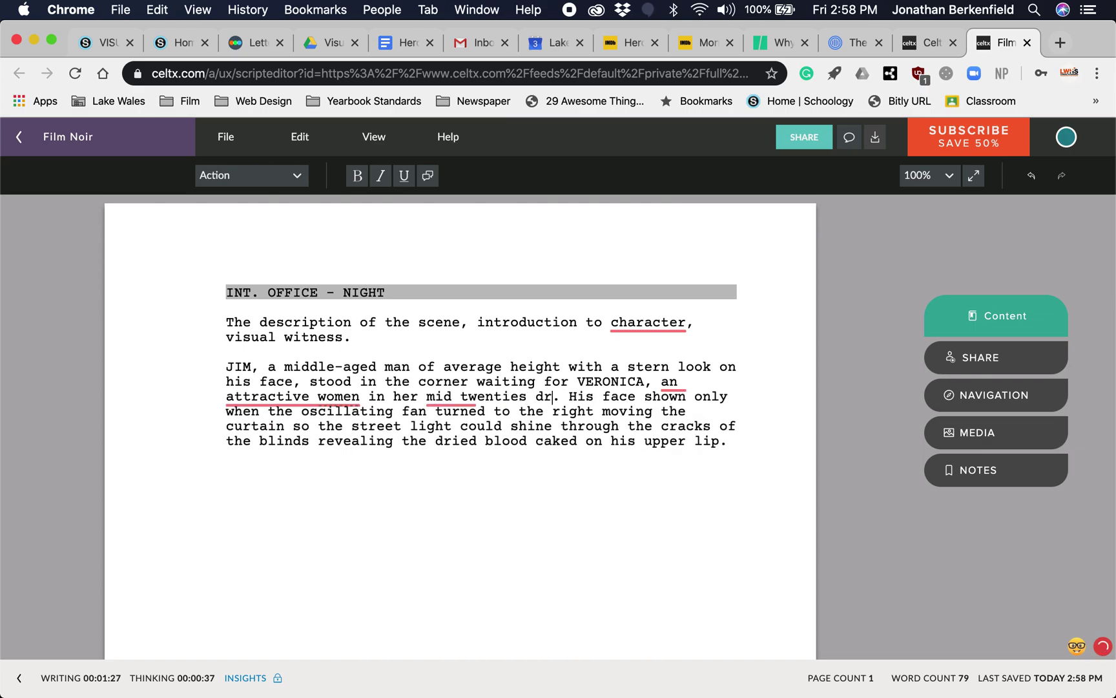
{"action": "type", "text": "ed in red"}
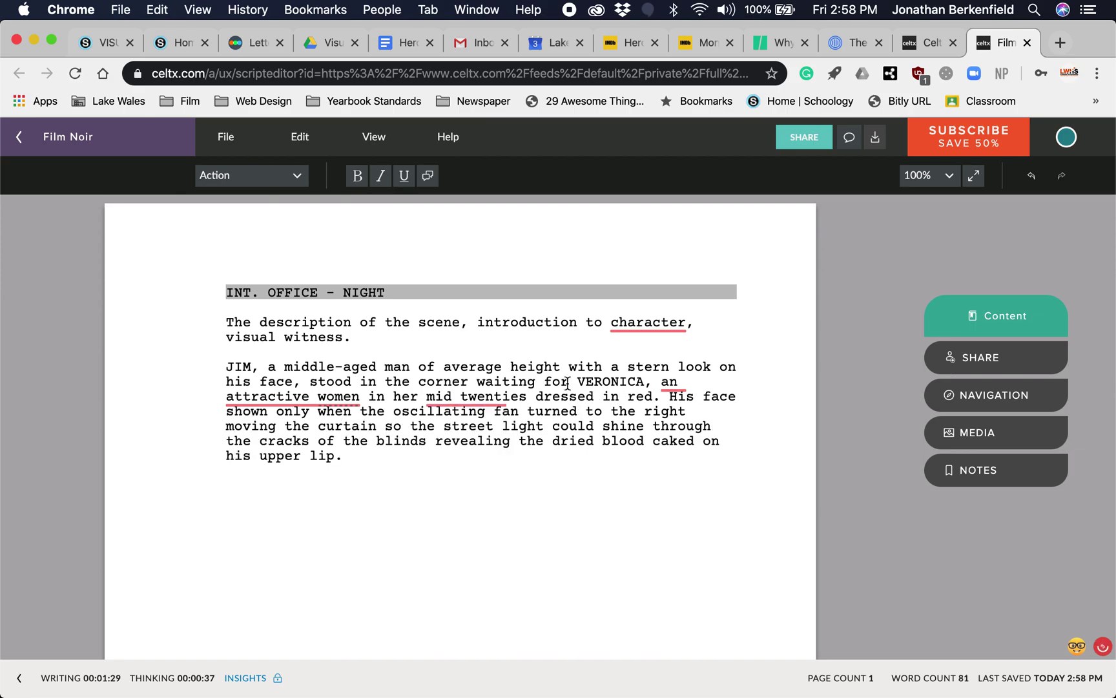
Step: Accept the Grammarly corrections "mid-twenties" and "an attractive woman" in Veronica's description
{"action": "left_click", "coordinate": [464, 402]}
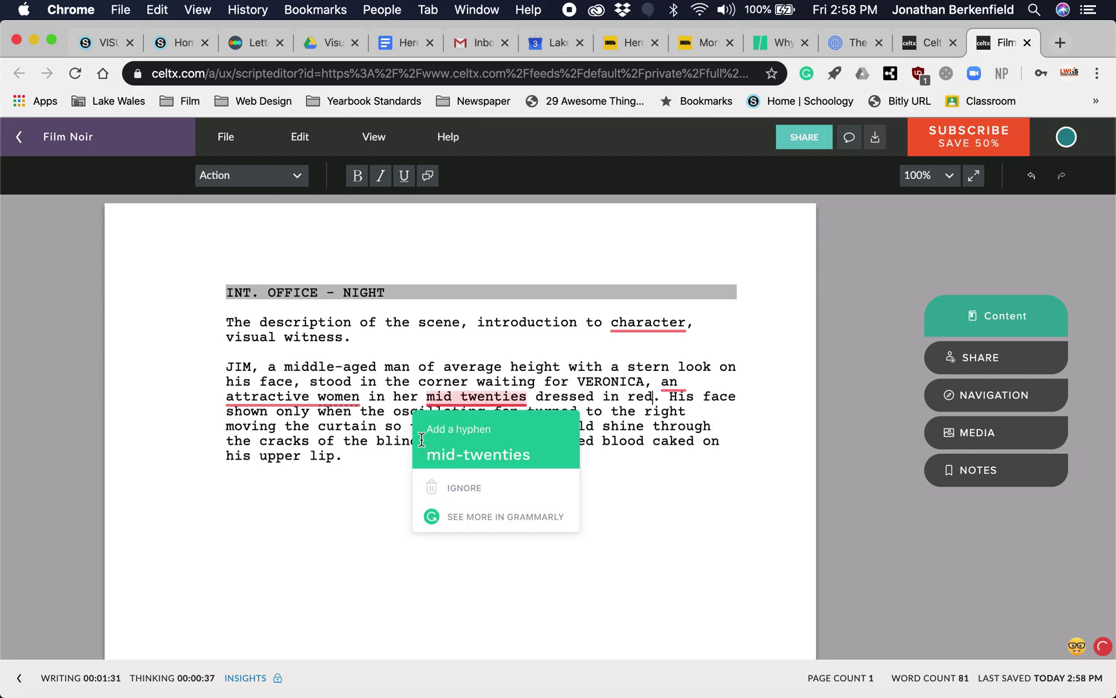
{"action": "left_click", "coordinate": [457, 452]}
{"action": "left_click", "coordinate": [330, 396]}
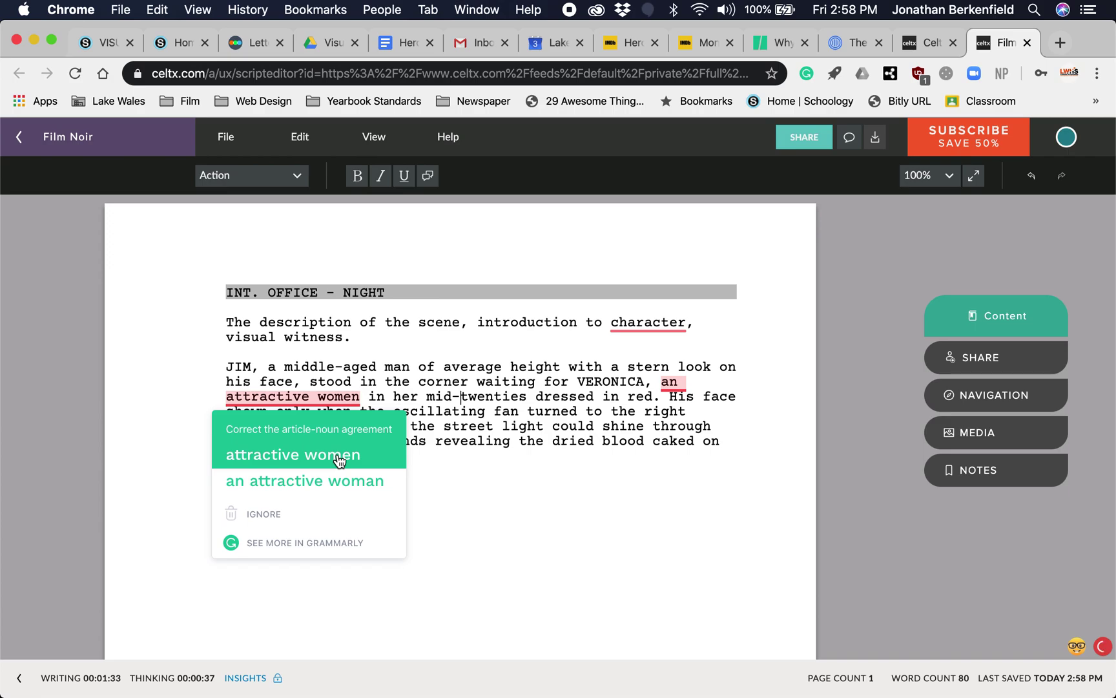
{"action": "left_click", "coordinate": [334, 482]}
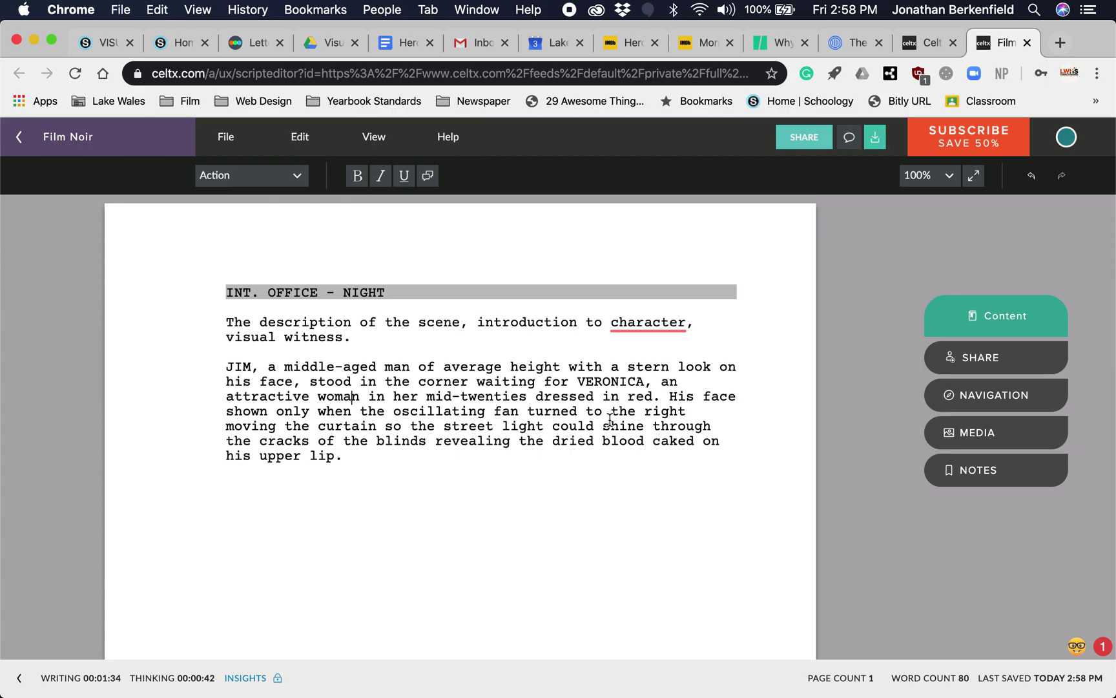
Step: Add a Character element "JIM" below the action paragraph with the dialogue "It's about"
{"action": "left_click", "coordinate": [486, 466]}
{"action": "key", "text": "Return"}
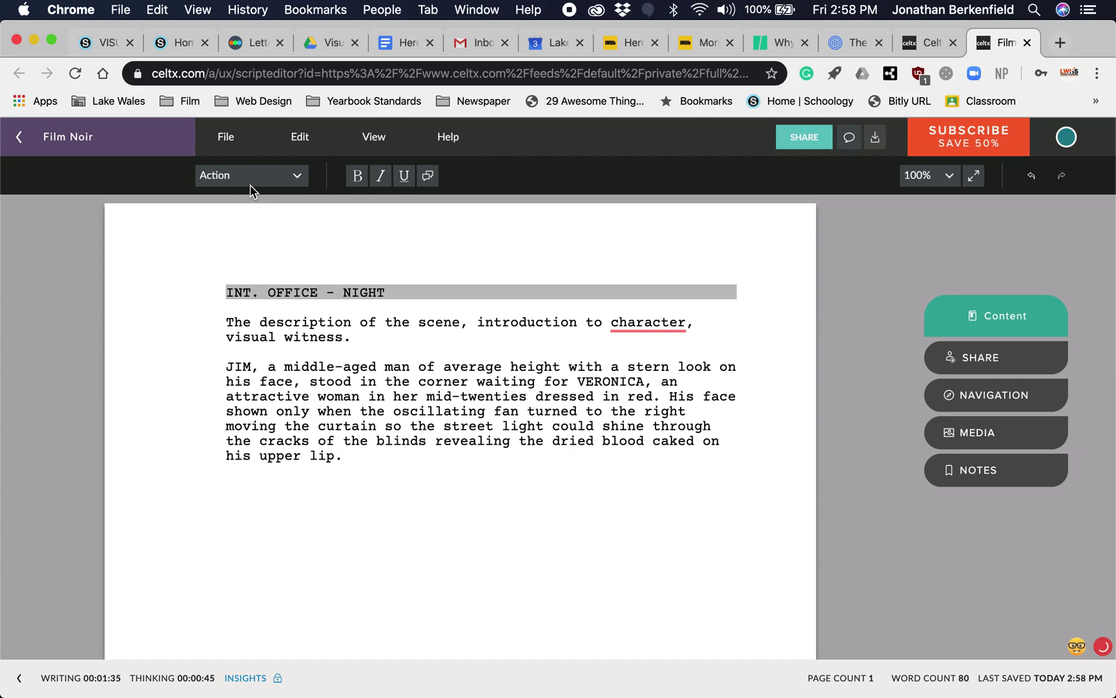
{"action": "left_click", "coordinate": [250, 181]}
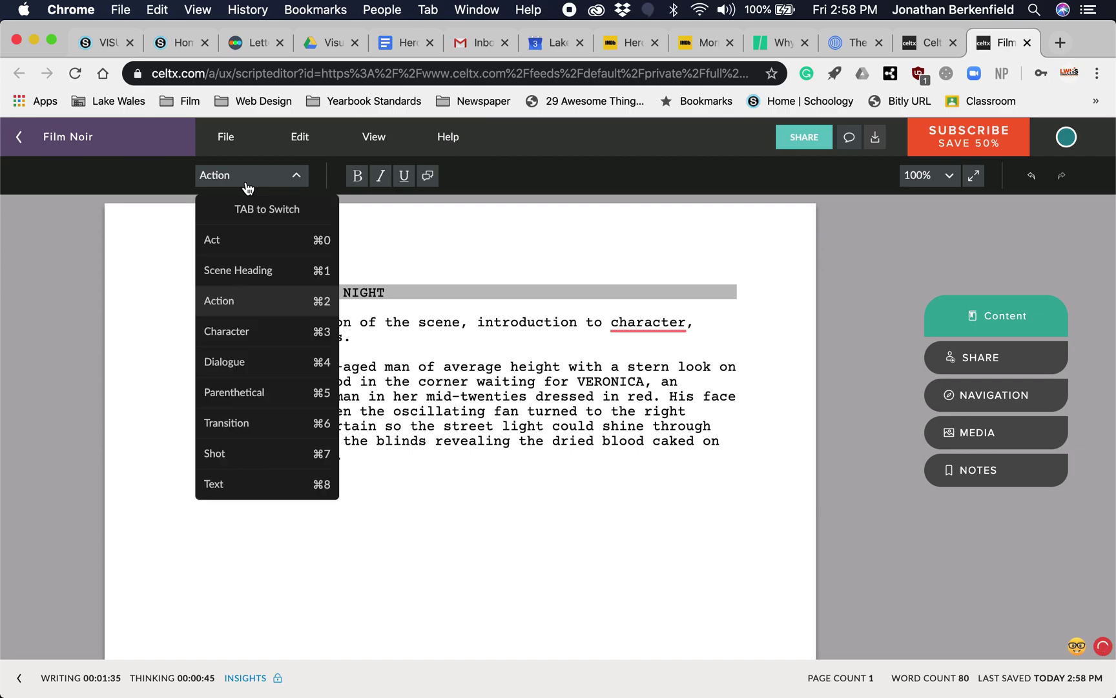
{"action": "left_click", "coordinate": [251, 332]}
{"action": "type", "text": "JIM"}
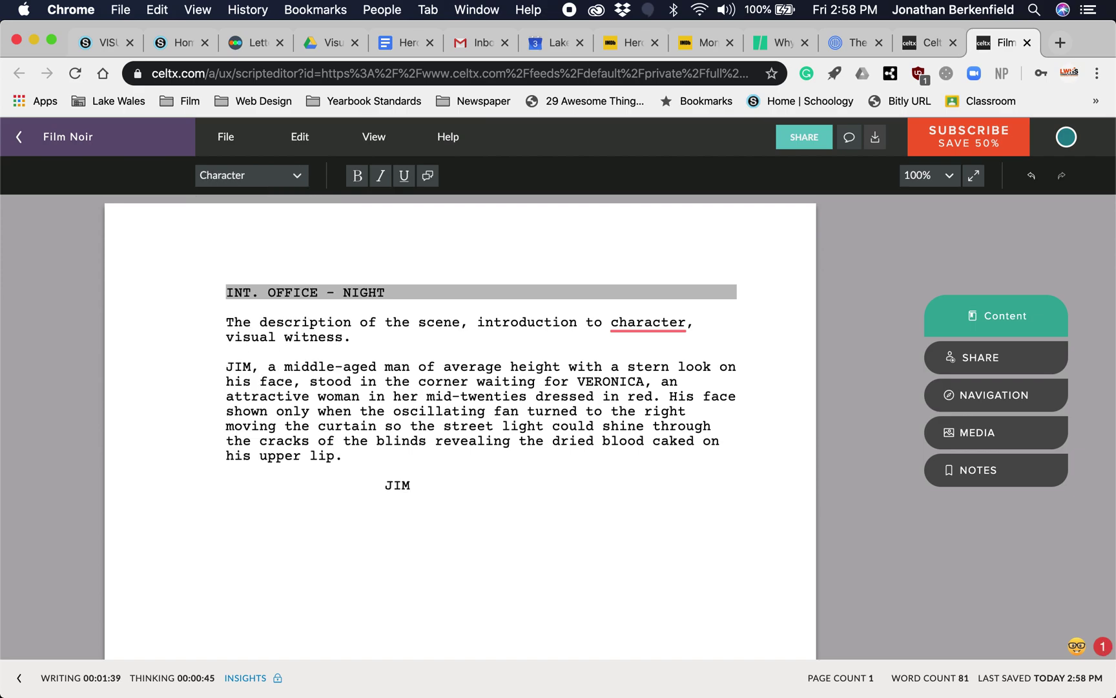
{"action": "key", "text": "Return"}
{"action": "type", "text": "It's about"}
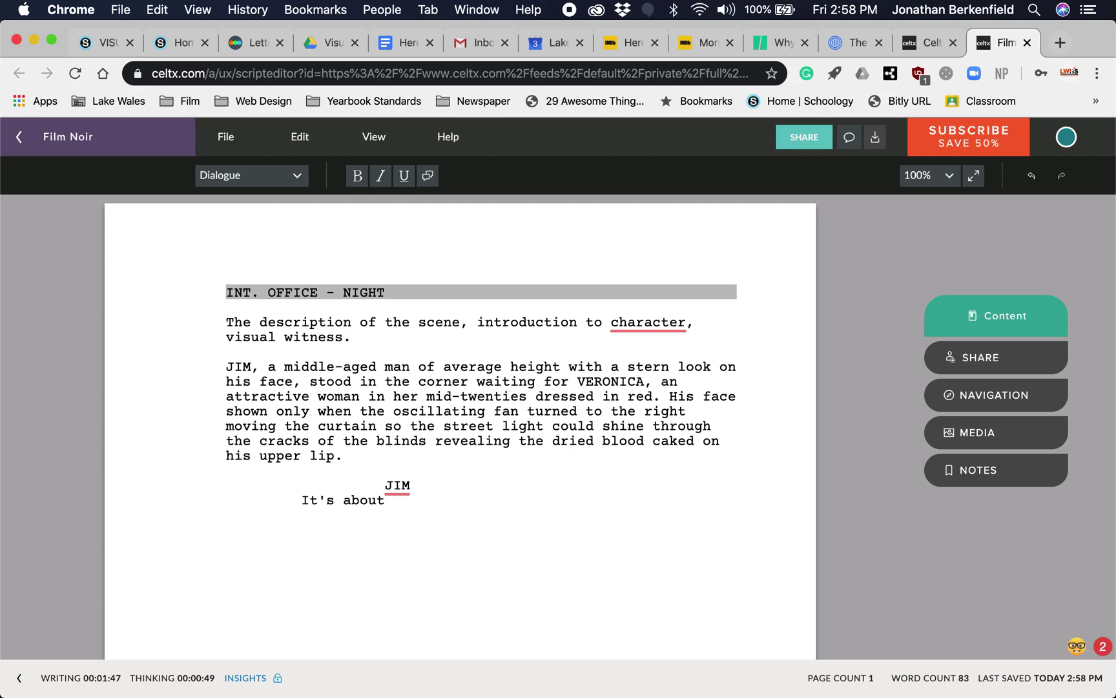
Step: Add the action line "Jim waits patiently for Veronica to respond, but the audience hears his inner thoughts." below Jim's dialogue
{"action": "key", "text": "Return"}
{"action": "key", "text": "Return"}
{"action": "type", "text": "Jim waits patiently for Veronic to"}
{"action": "key", "text": "BackSpace"}
{"action": "key", "text": "BackSpace"}
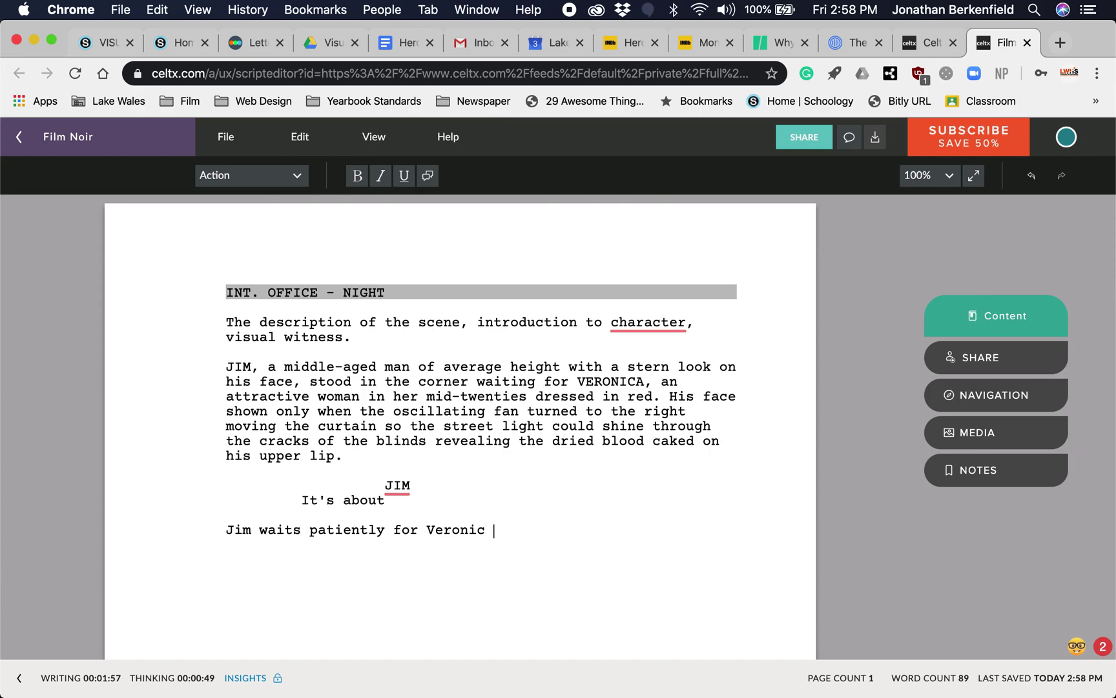
{"action": "type", "text": "a to respond, but the audience herars his i"}
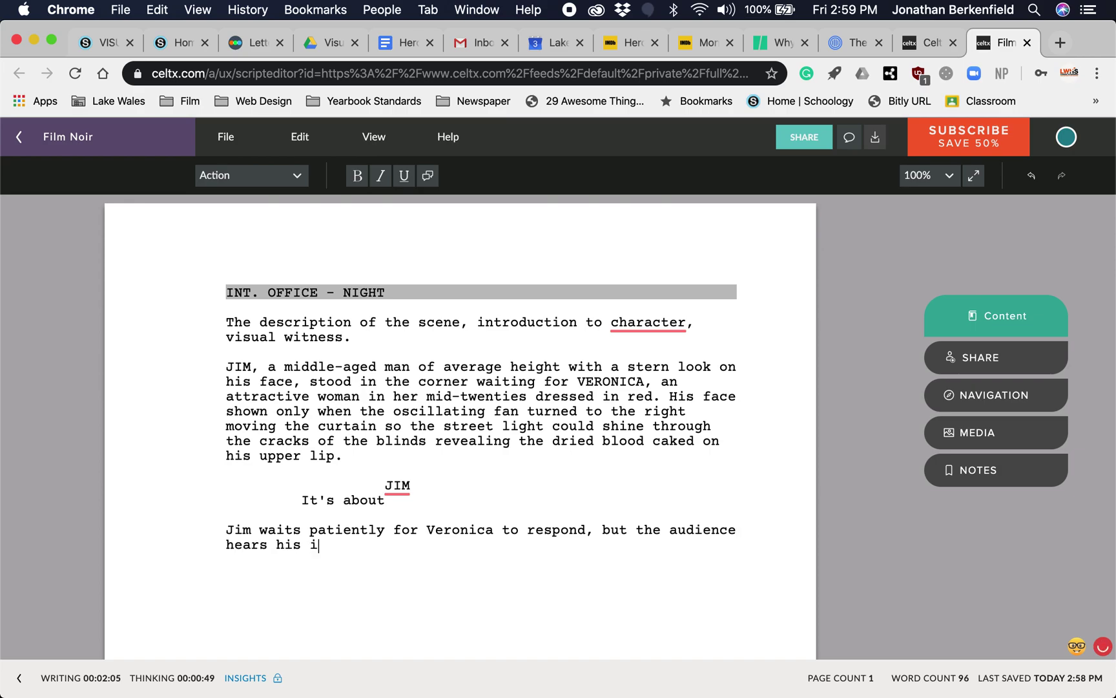
{"action": "type", "text": "nner thoughts."}
Step: Add a Character element "JIM (V/O)" with the dialogue "This lady has been nothing but trouble"
{"action": "key", "text": "Return"}
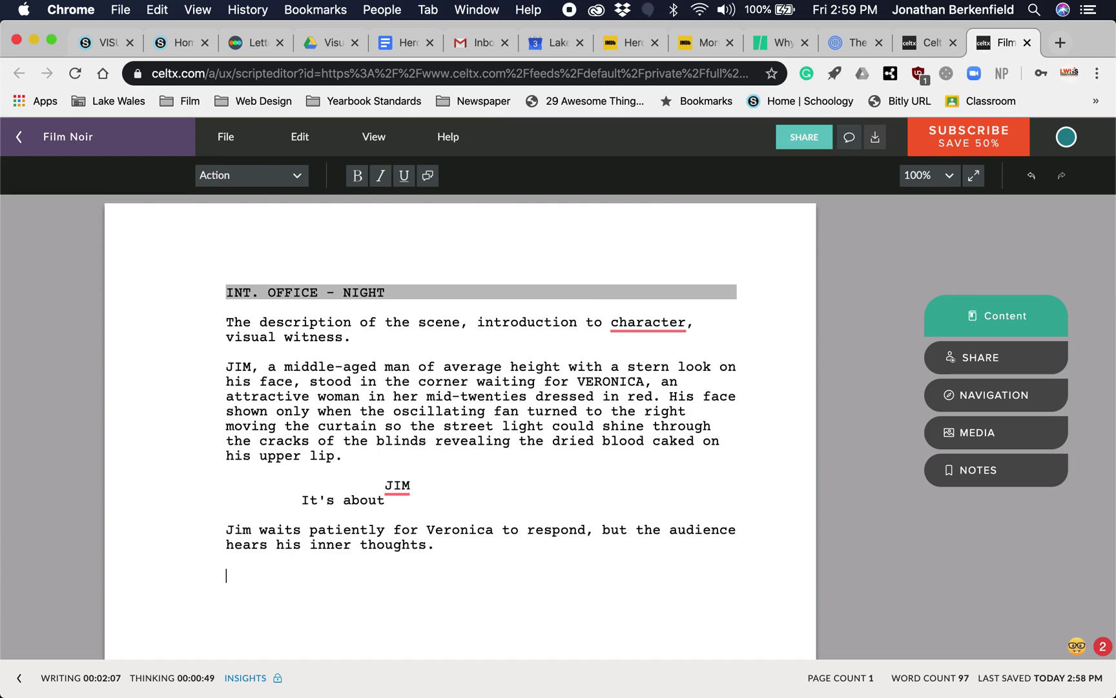
{"action": "left_click", "coordinate": [210, 182]}
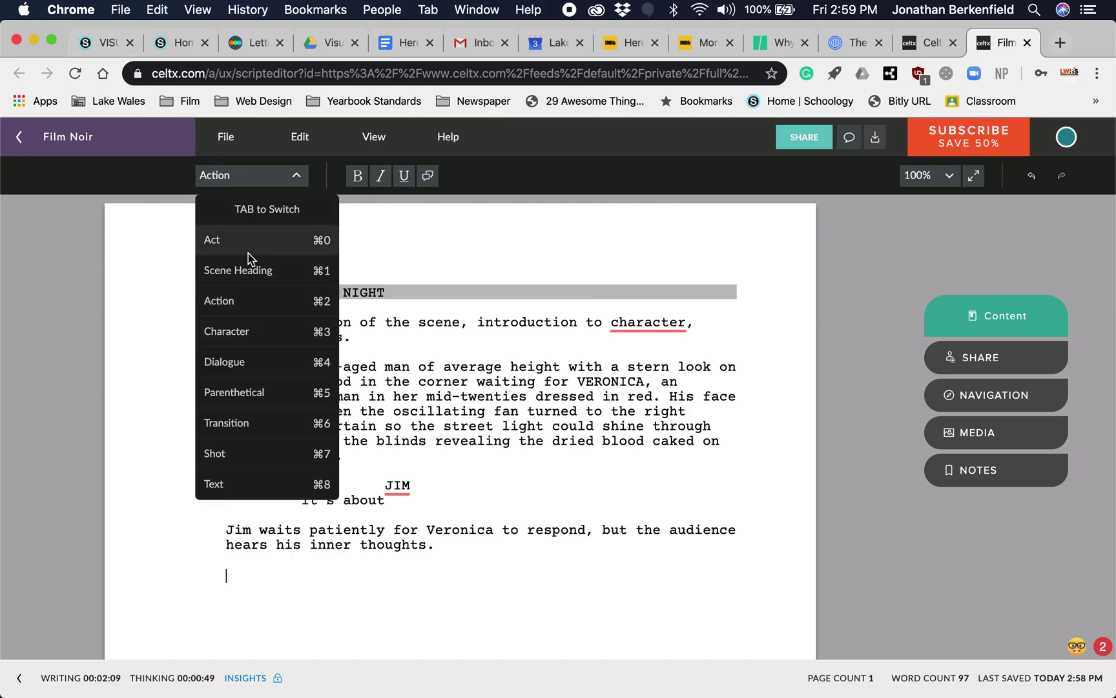
{"action": "left_click", "coordinate": [256, 329]}
{"action": "type", "text": "JI"}
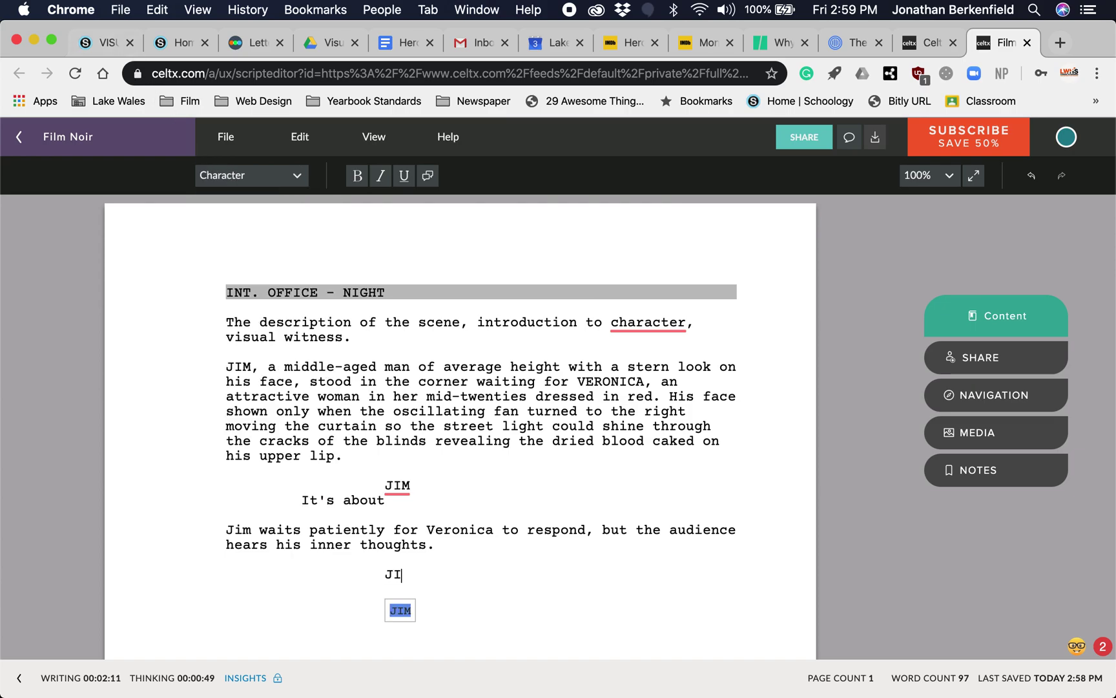
{"action": "type", "text": "M ("}
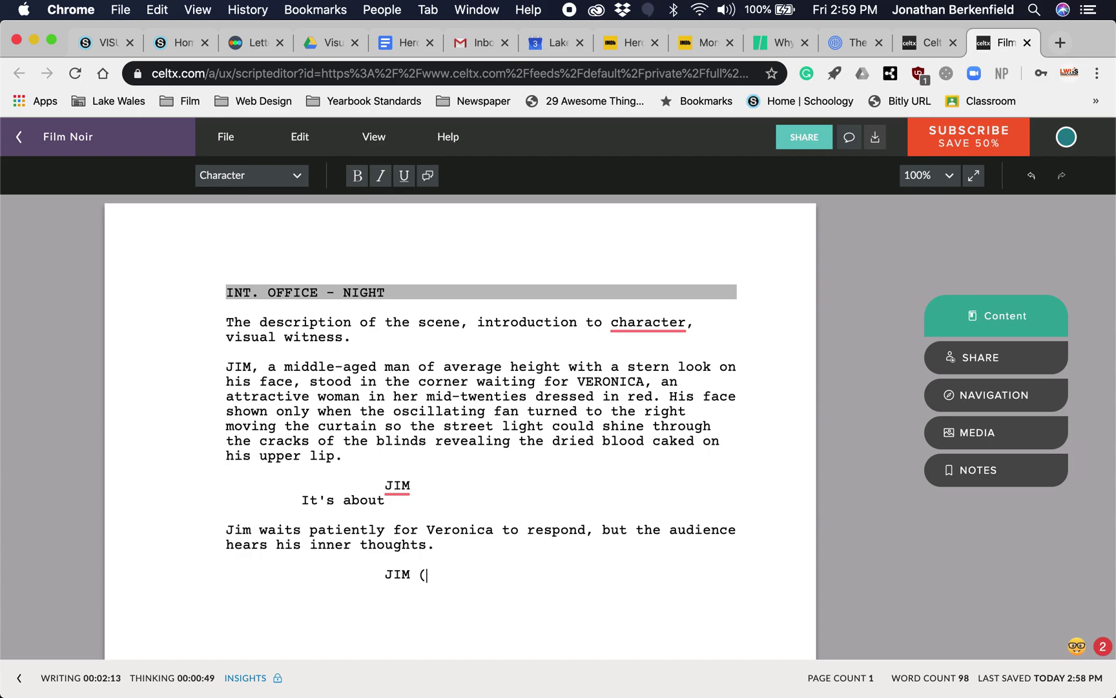
{"action": "type", "text": "V/O)"}
{"action": "key", "text": "Return"}
{"action": "type", "text": "Thi"}
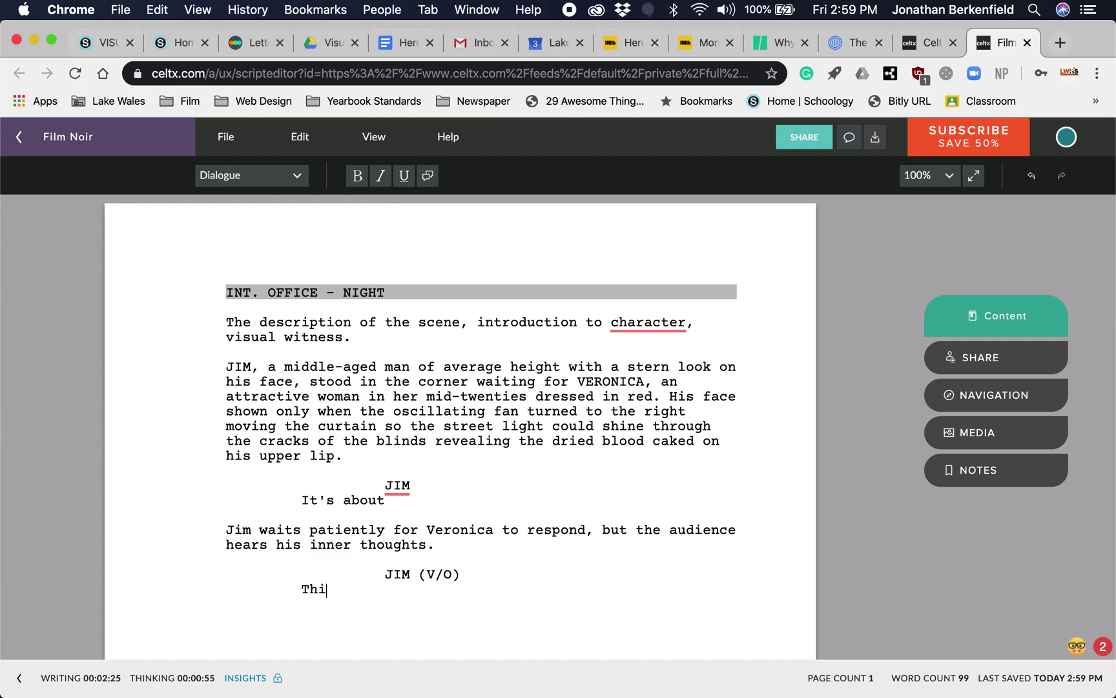
{"action": "type", "text": "s lady has bee"}
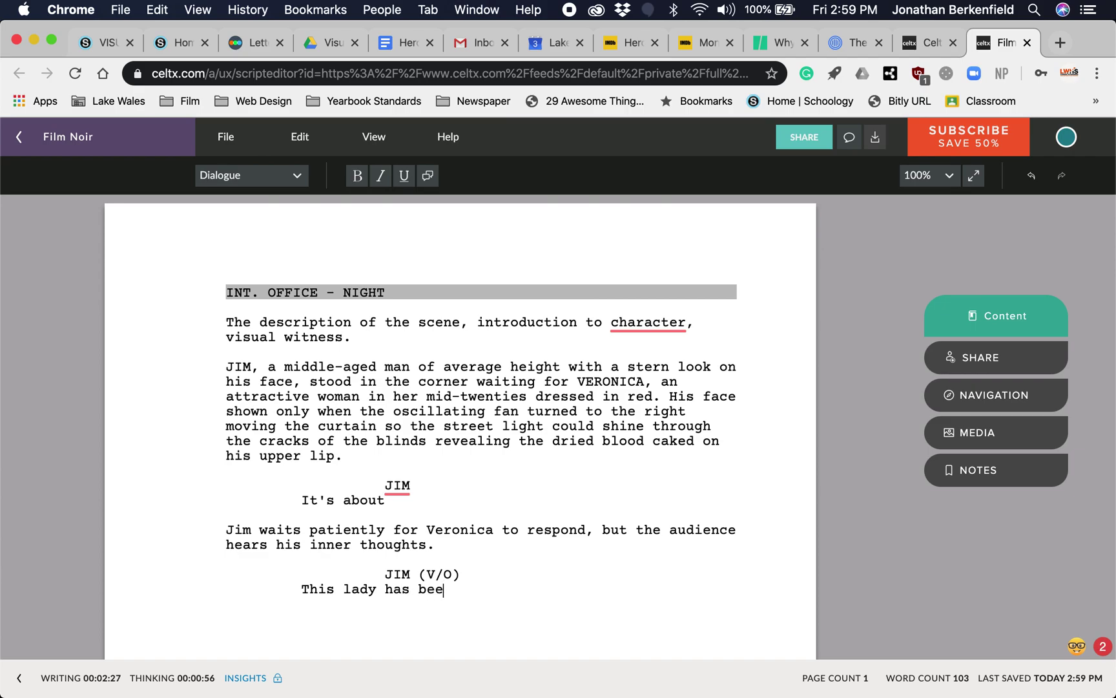
{"action": "type", "text": "n nothing but trouble"}
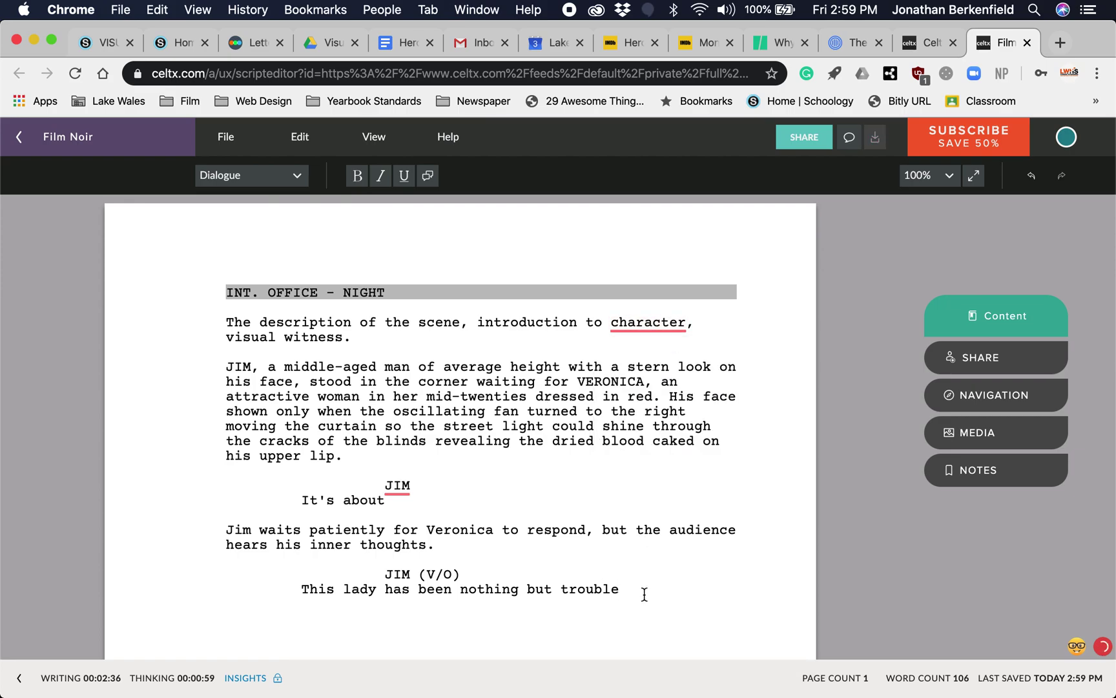
Step: Add the character "VERONICA" after the voice-over with the dialogue "Sorry. Traffic."
{"action": "key", "text": "Return"}
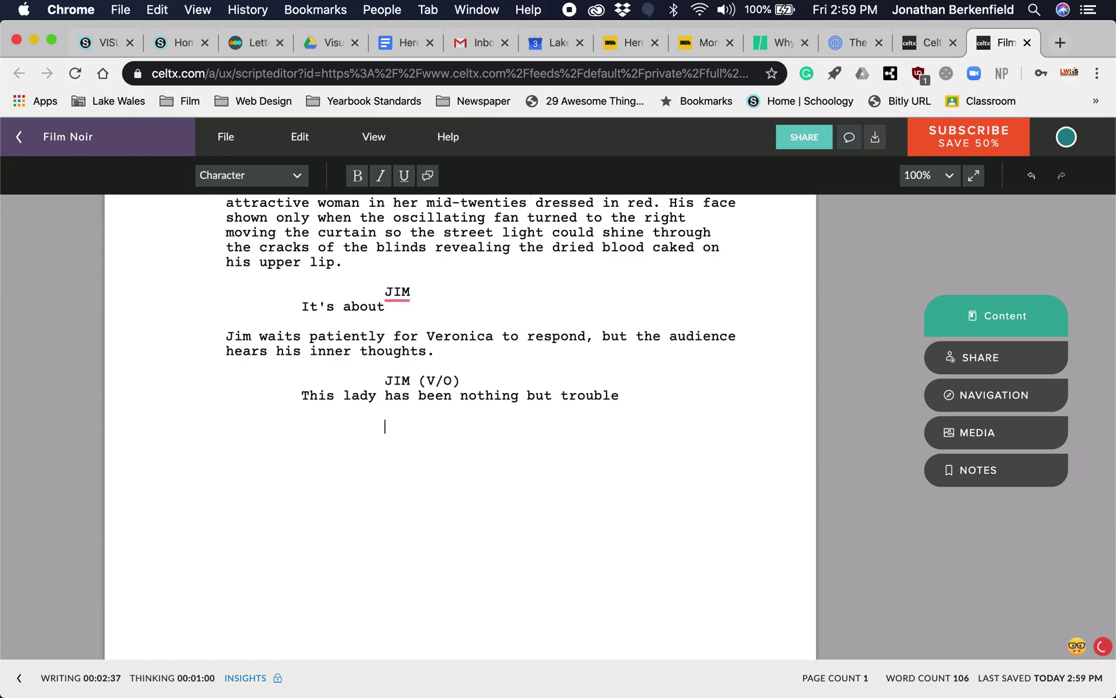
{"action": "type", "text": "VERONICA"}
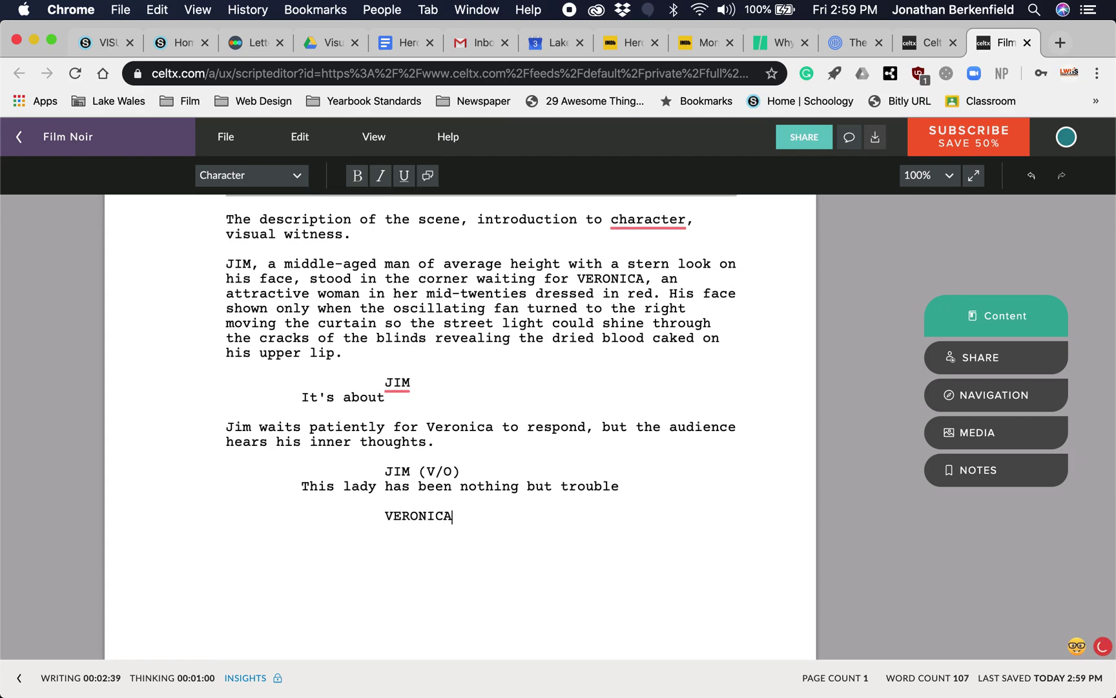
{"action": "key", "text": "Return"}
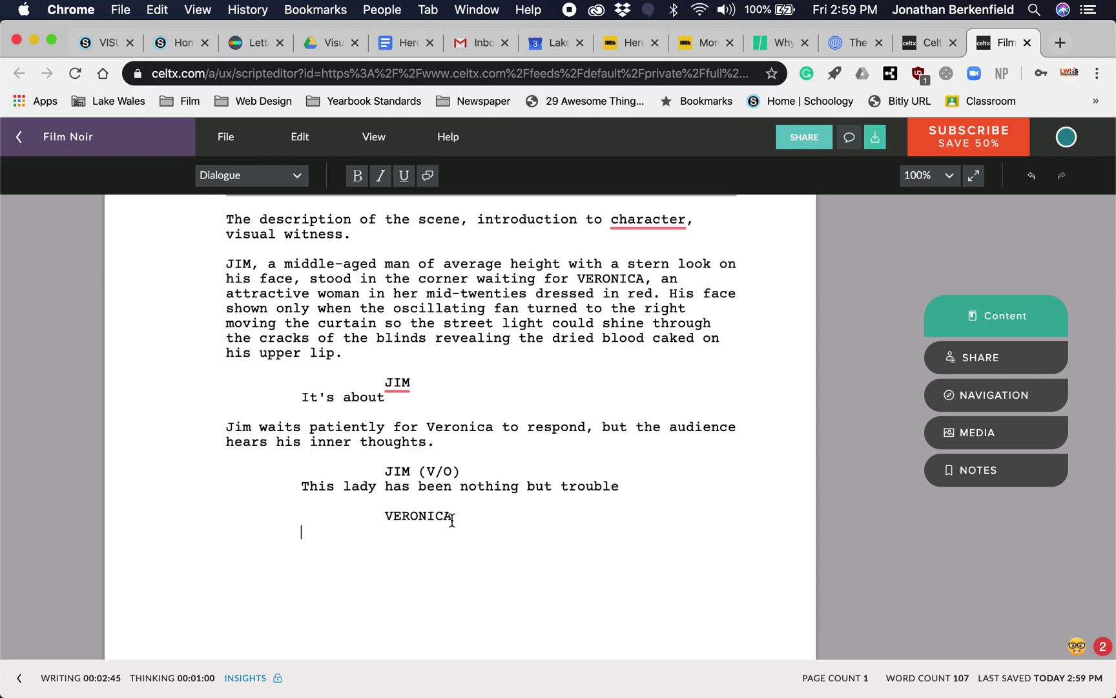
{"action": "type", "text": "Sorry, traffic."}
{"action": "left_click", "coordinate": [349, 531]}
{"action": "key", "text": "BackSpace"}
{"action": "type", "text": "."}
{"action": "key", "text": "BackSpace"}
{"action": "type", "text": "T"}
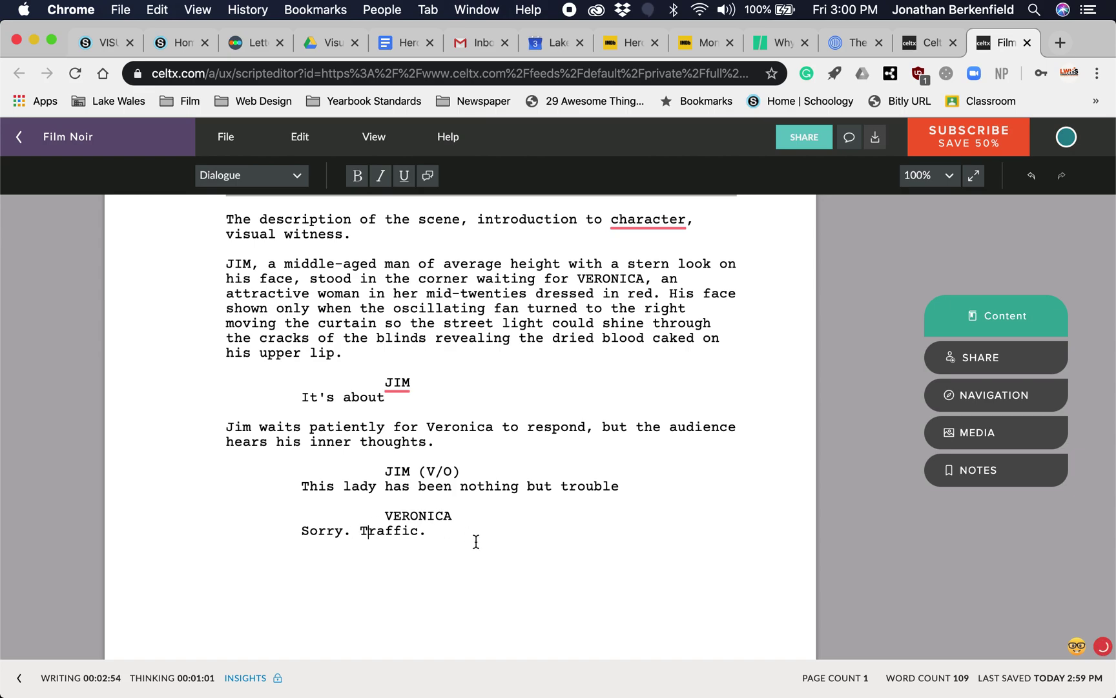
Step: Add a new Scene Heading "EXT. BUILDING - NIGHT" after Veronica's dialogue
{"action": "scroll", "coordinate": [429, 486], "scroll_direction": "up", "scroll_amount": 3}
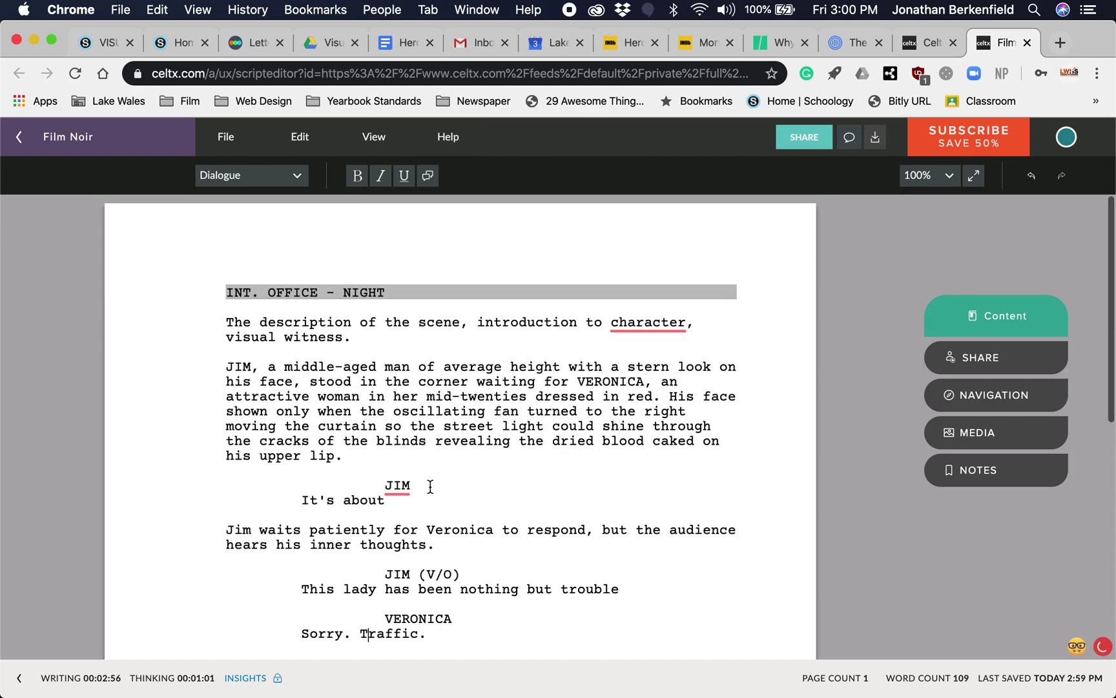
{"action": "scroll", "coordinate": [501, 461], "scroll_direction": "down", "scroll_amount": 3}
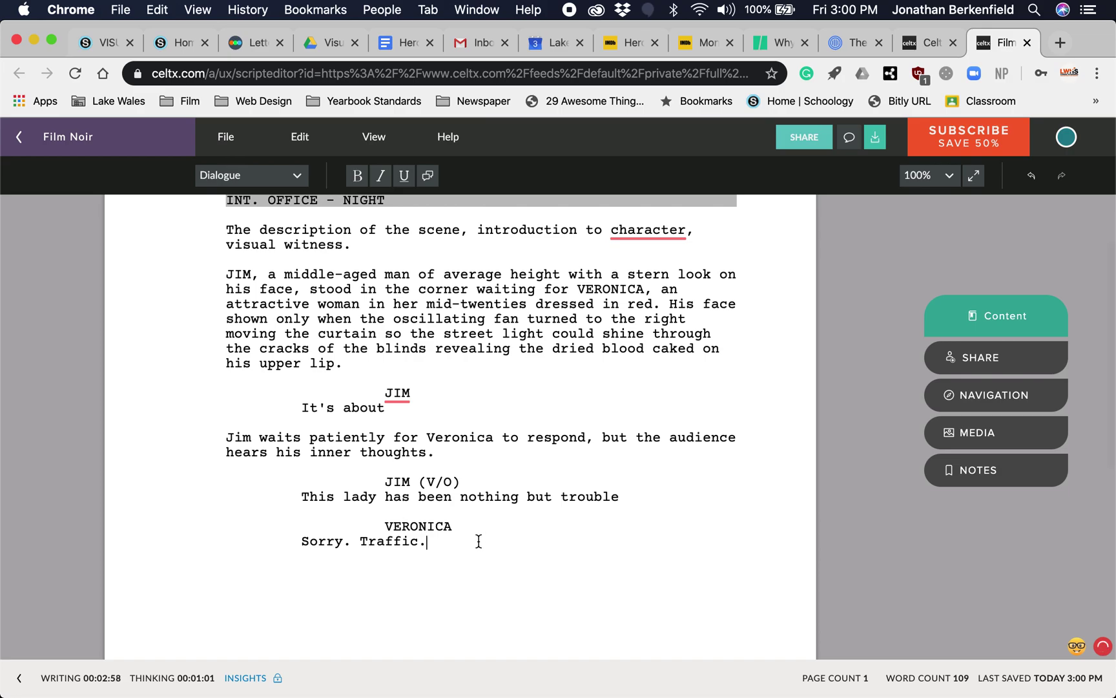
{"action": "key", "text": "Return"}
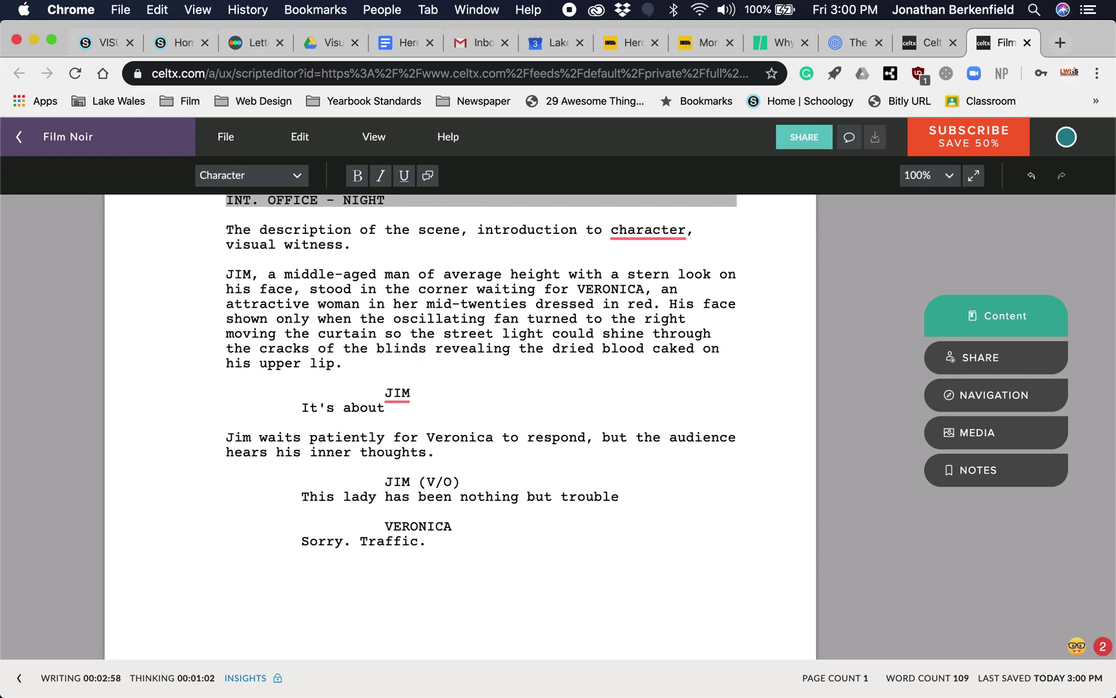
{"action": "left_click", "coordinate": [262, 176]}
{"action": "left_click", "coordinate": [239, 270]}
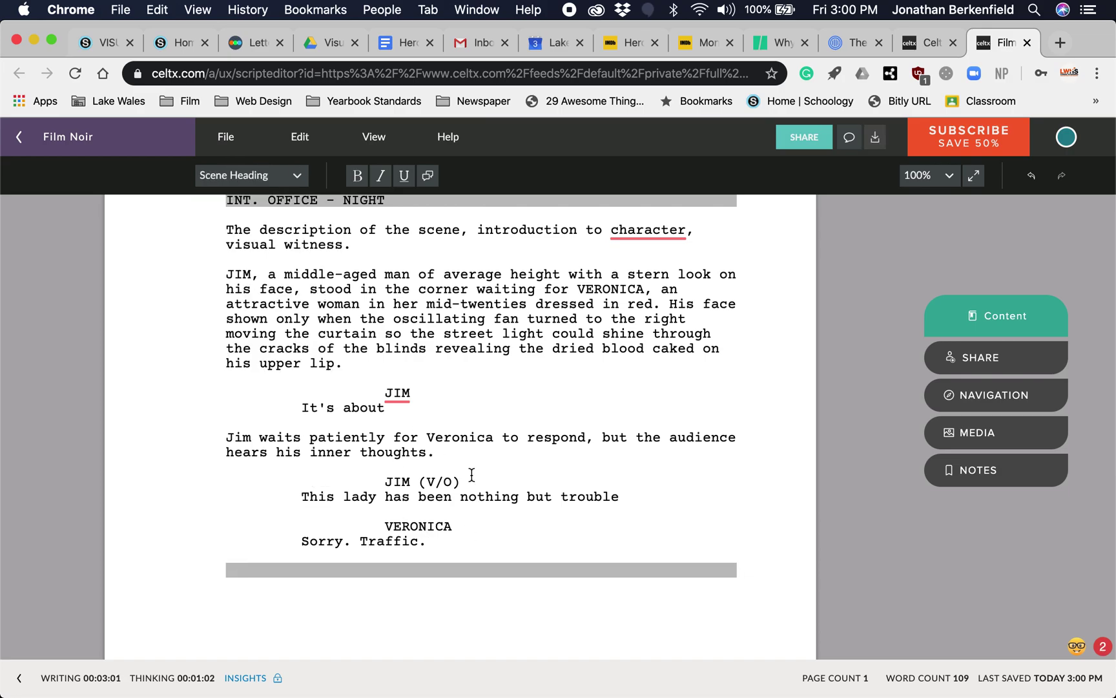
{"action": "scroll", "coordinate": [472, 475], "scroll_direction": "up", "scroll_amount": 2}
{"action": "type", "text": "EXT"}
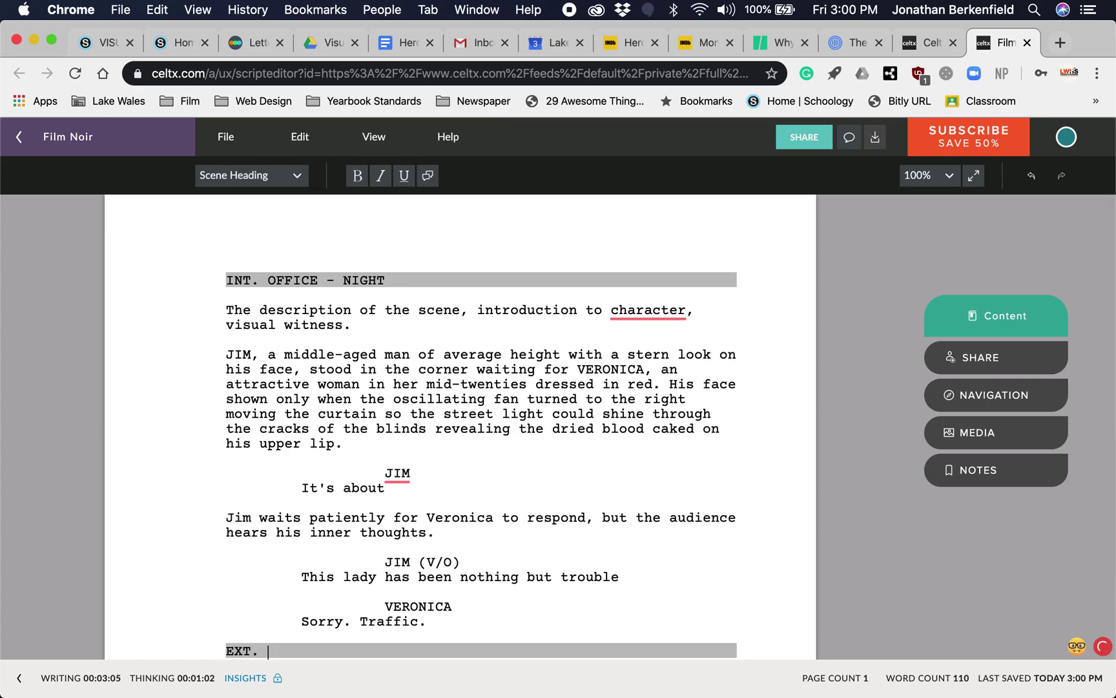
{"action": "type", "text": ". BUILDING - NIGHT"}
Step: Add the action line "They walk to their car in a hurry. Jim looks around nervously as though someone is looking for them." below the exterior scene heading
{"action": "key", "text": "Return"}
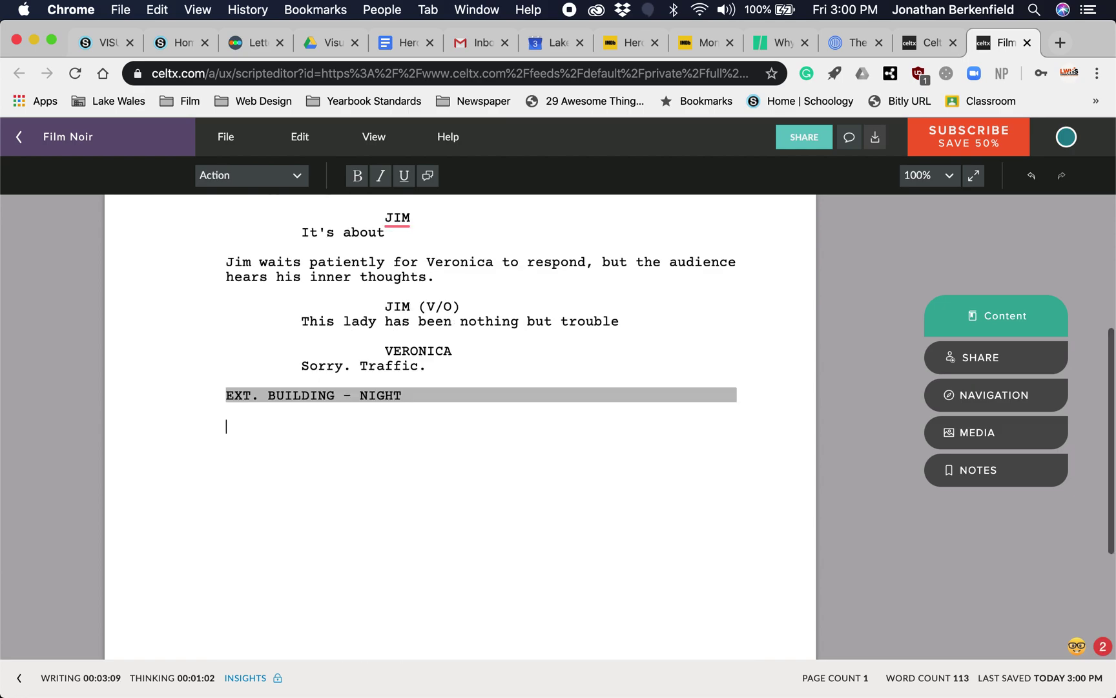
{"action": "type", "text": "They walk to "}
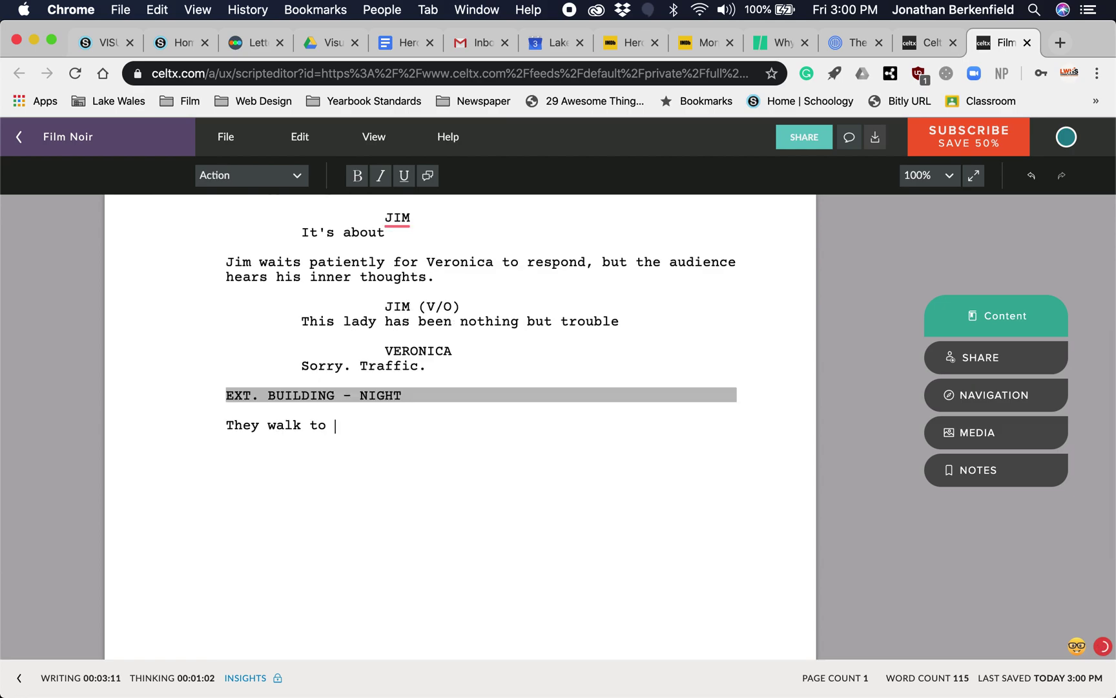
{"action": "type", "text": "their car in a hurr"}
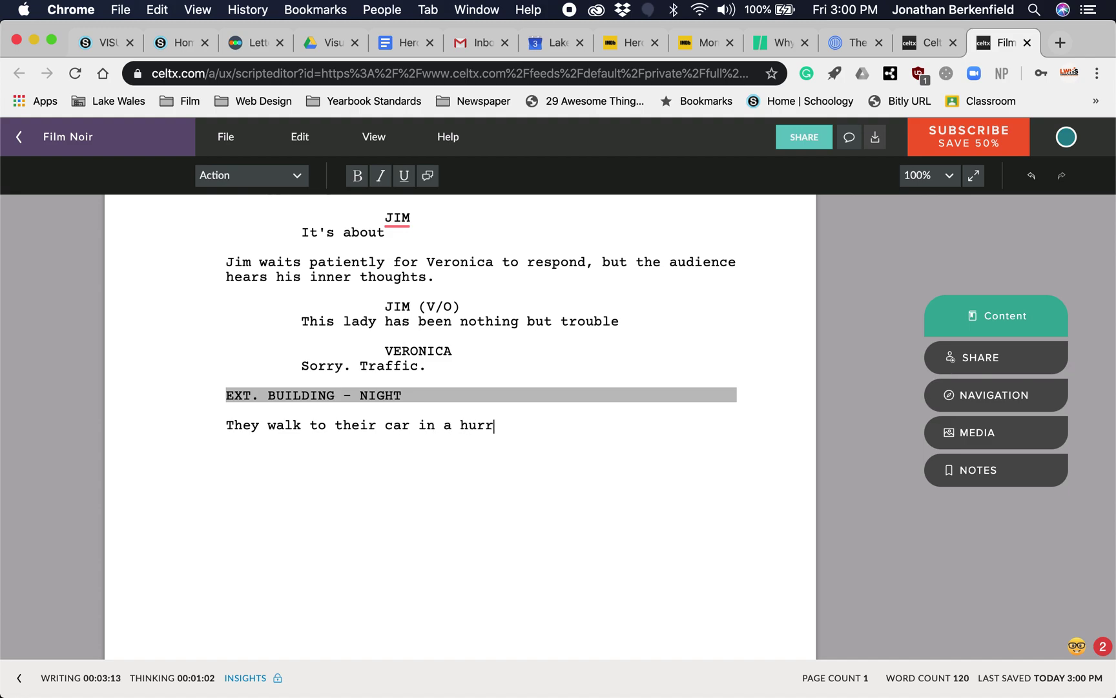
{"action": "type", "text": "y. Jim looks around ne"}
{"action": "type", "text": "rv"}
{"action": "type", "text": "ously"}
{"action": "type", "text": " as though someone "}
{"action": "type", "text": "cou"}
{"action": "type", "text": "looking for them."}
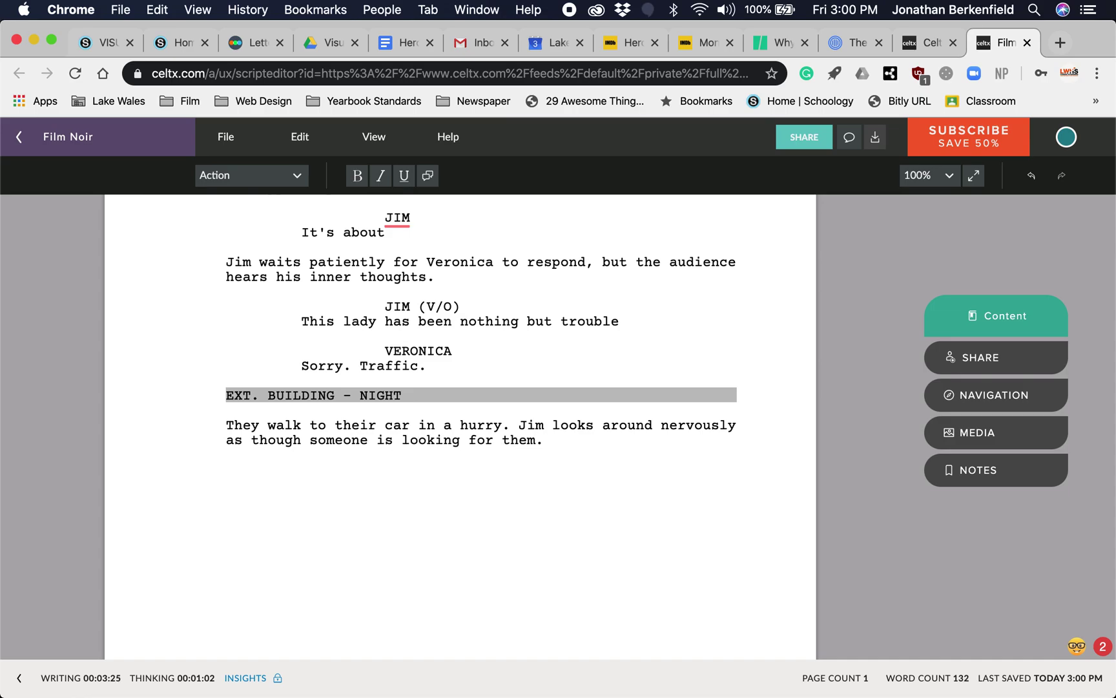
{"action": "scroll", "coordinate": [452, 497], "scroll_direction": "up", "scroll_amount": 5}
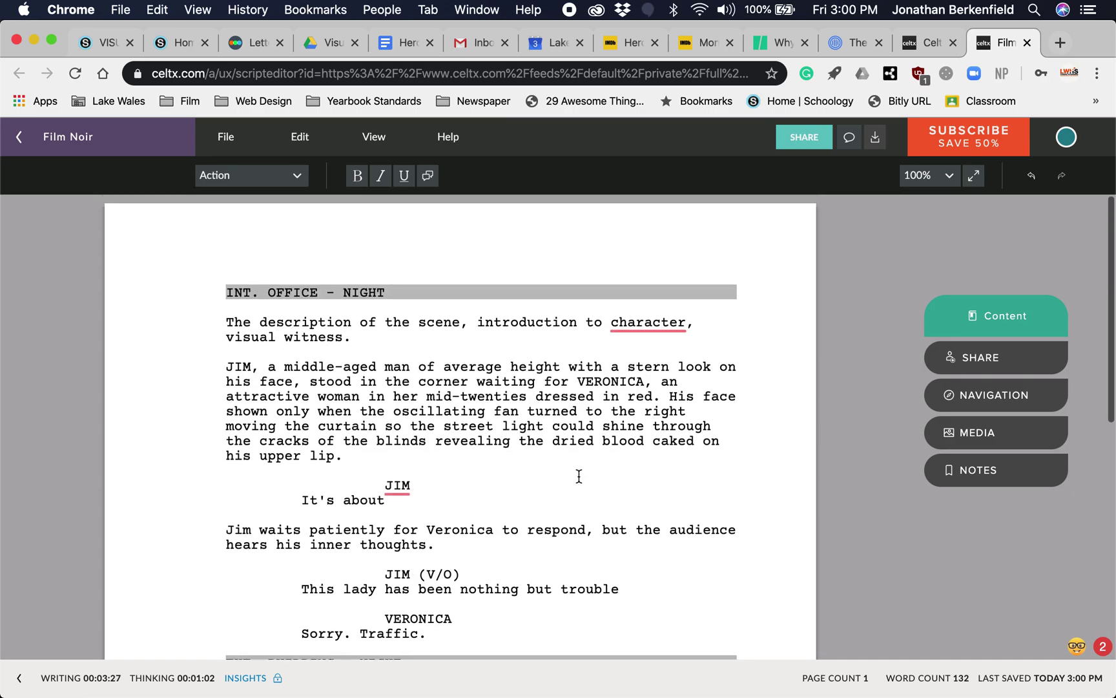
{"action": "mouse_move", "coordinate": [611, 693]}
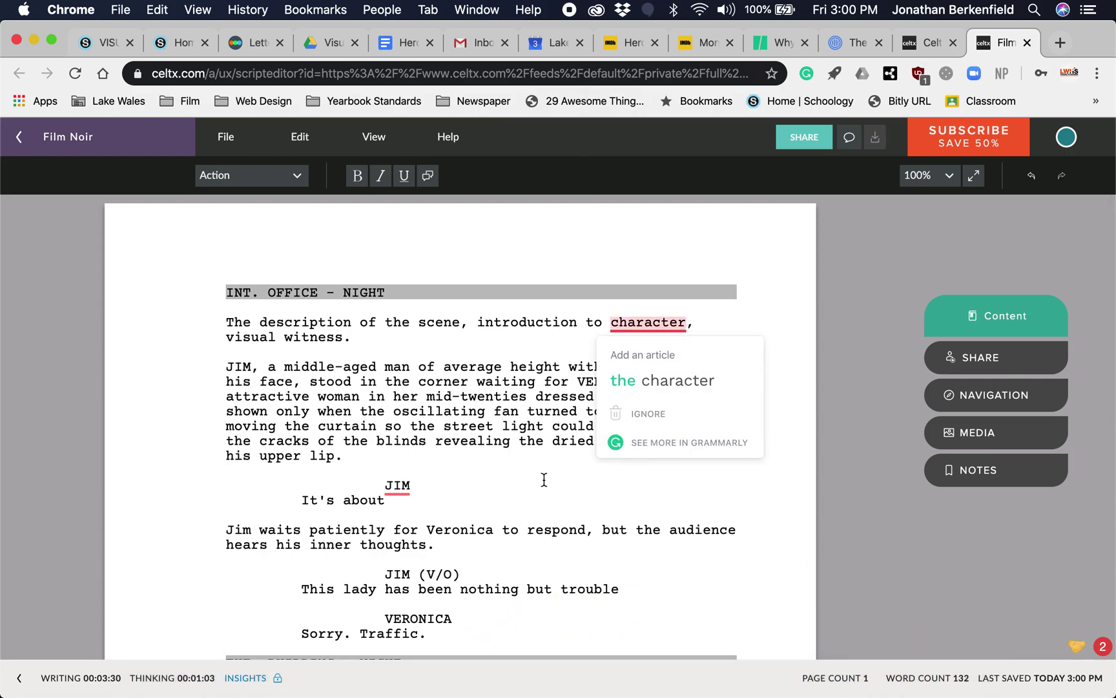
{"action": "scroll", "coordinate": [544, 478], "scroll_direction": "down", "scroll_amount": 1}
{"action": "scroll", "coordinate": [543, 478], "scroll_direction": "up", "scroll_amount": 1}
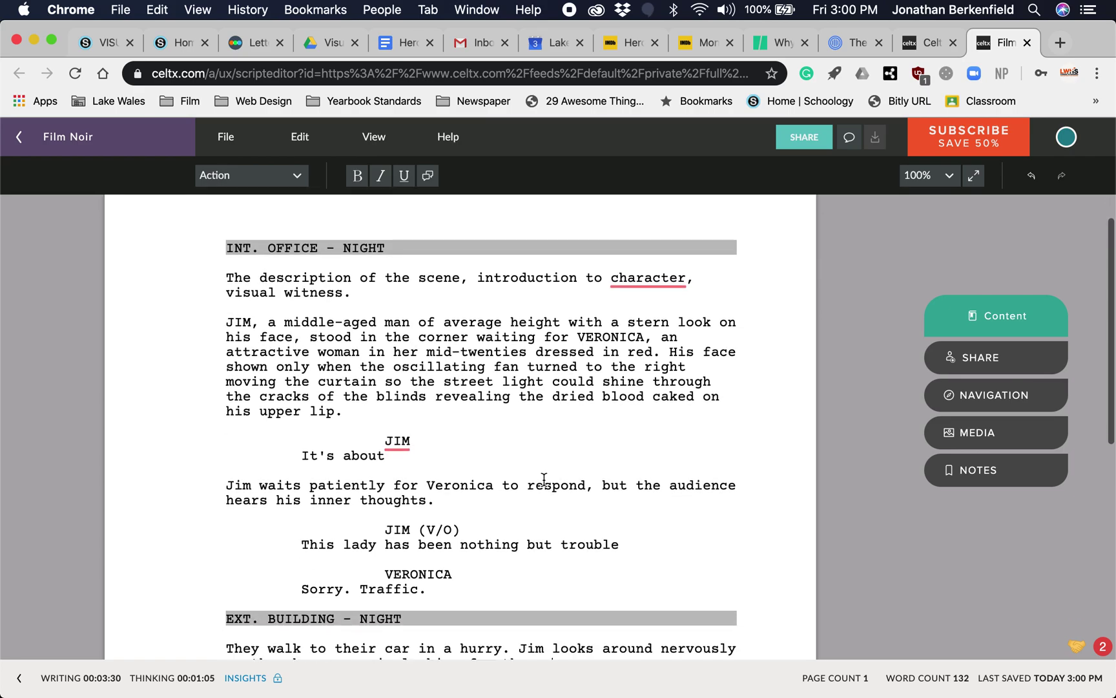
{"action": "scroll", "coordinate": [544, 479], "scroll_direction": "down", "scroll_amount": 1}
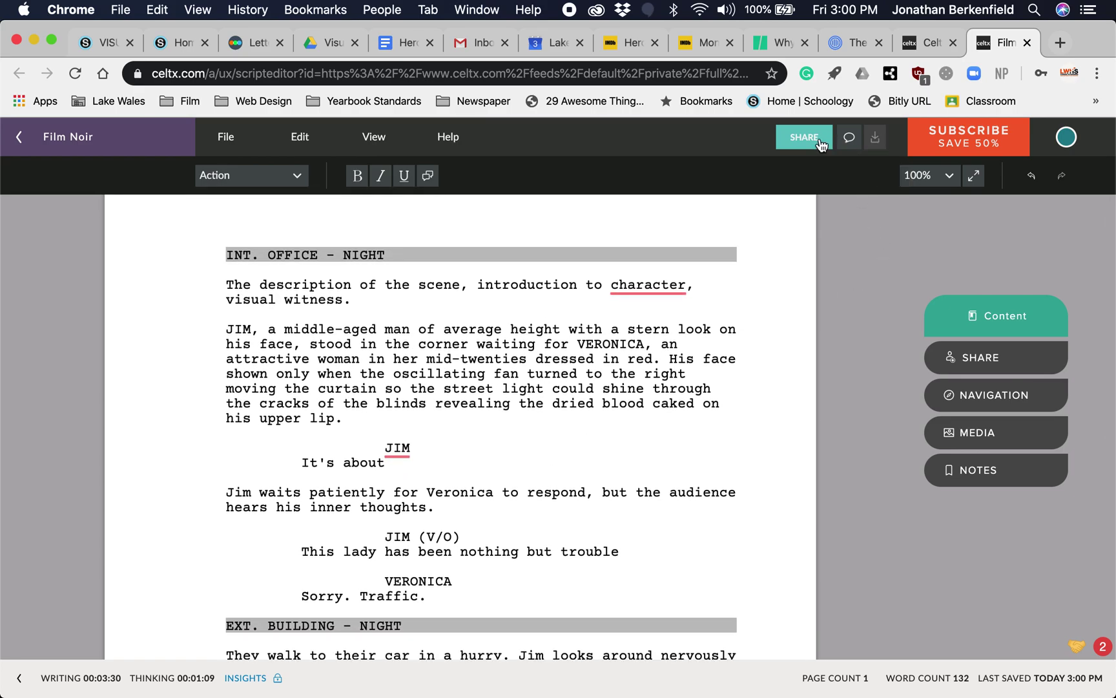
Step: Download the Film Noir script as a PDF with the default print settings and close the PDF preview
{"action": "left_click", "coordinate": [228, 141]}
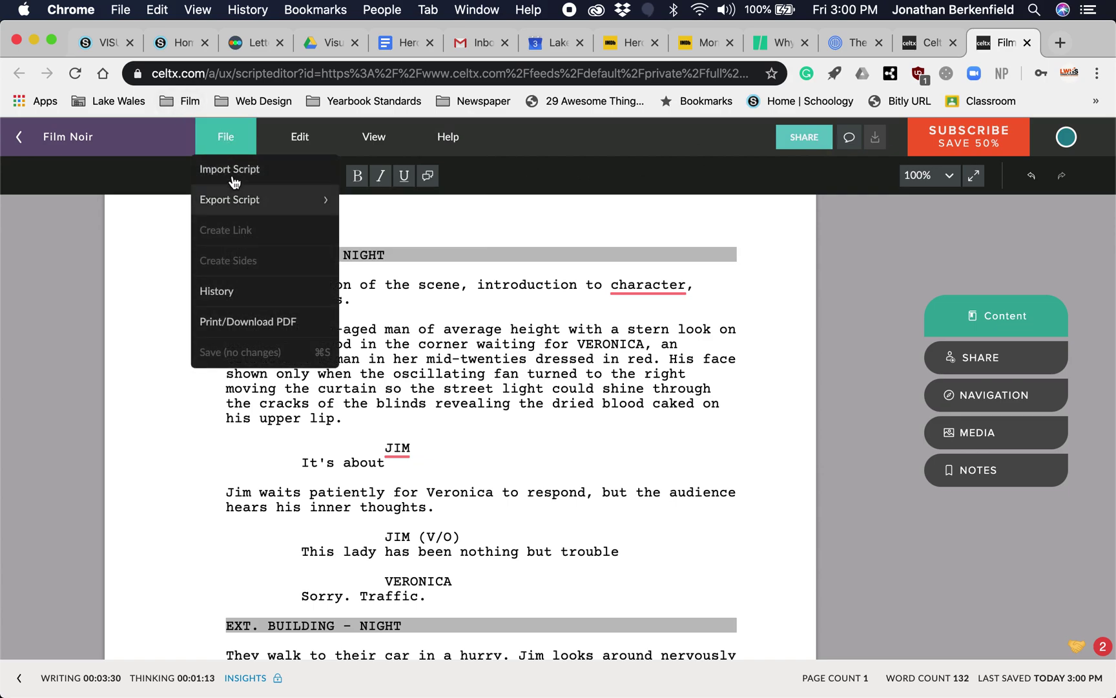
{"action": "left_click", "coordinate": [250, 323]}
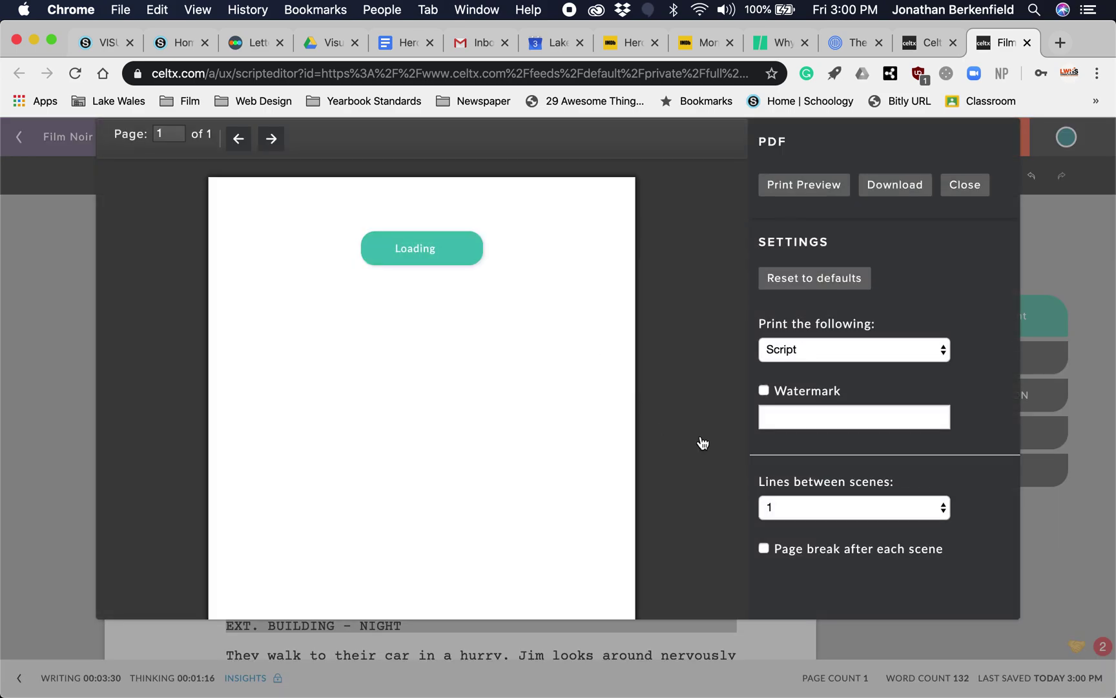
{"action": "left_click", "coordinate": [903, 192]}
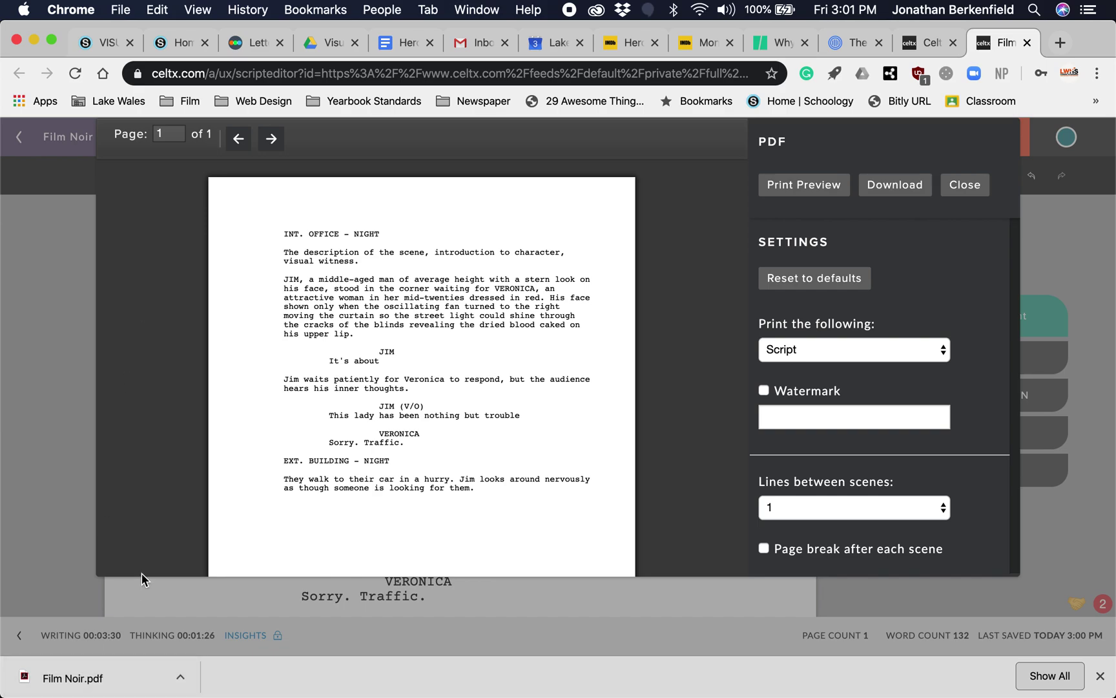
{"action": "left_click", "coordinate": [964, 184]}
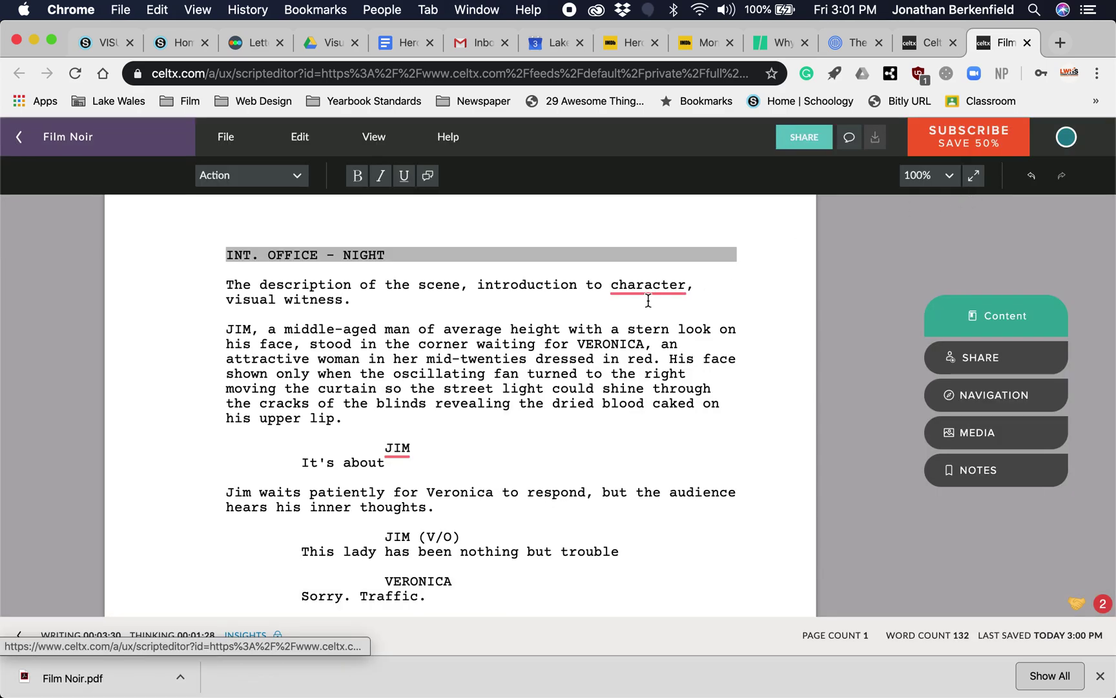